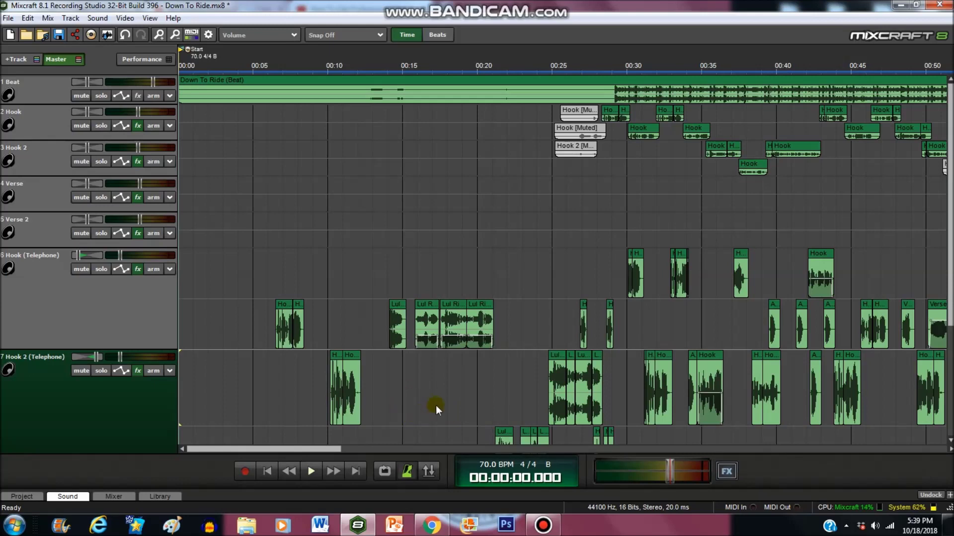
Step: Play the song from the beginning to about 1:14 while following the vocal clips across the tracks, and stop playback
click(310, 470)
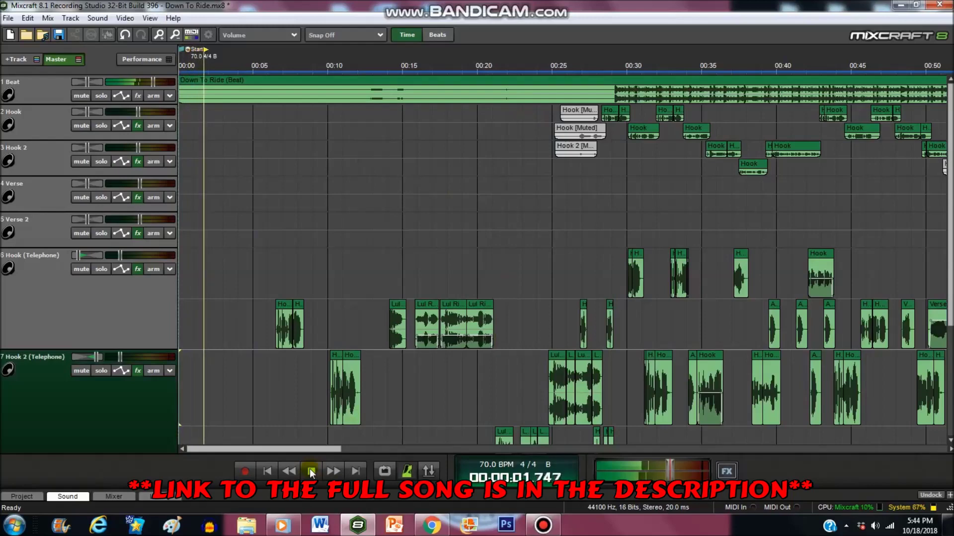
scroll(379, 404, up, 2)
scroll(262, 450, down, 3)
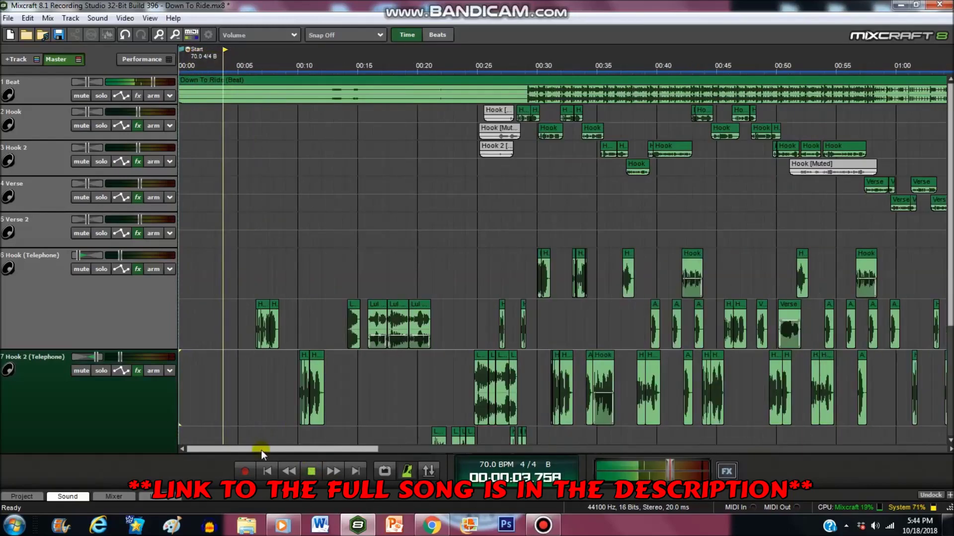
scroll(275, 404, up, 2)
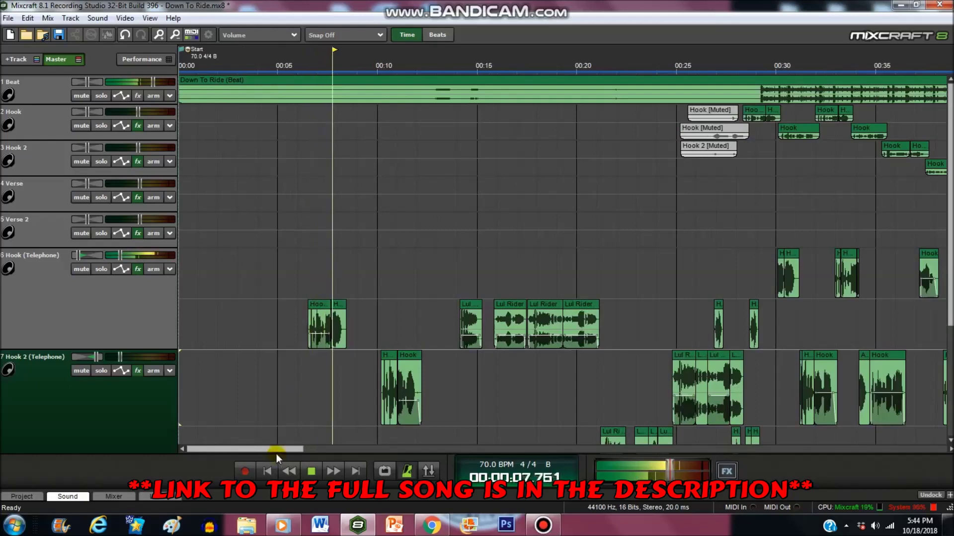
drag(279, 450, 293, 449)
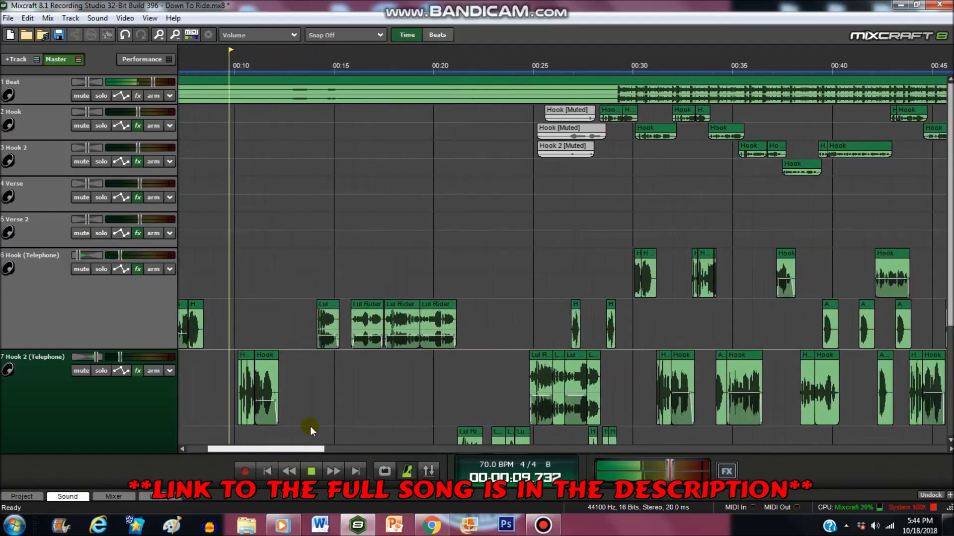
scroll(306, 429, down, 1)
drag(299, 449, 369, 449)
scroll(333, 428, down, 1)
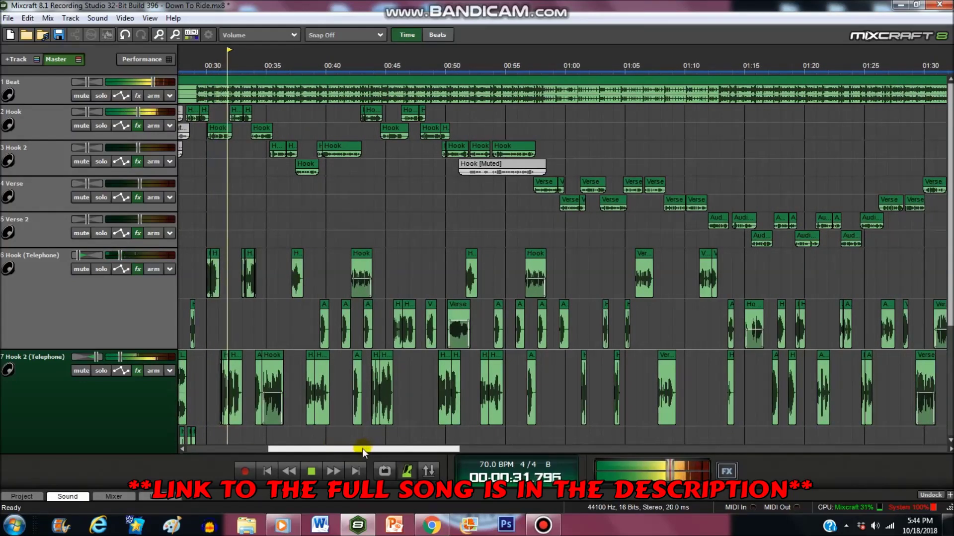
scroll(363, 445, down, 1)
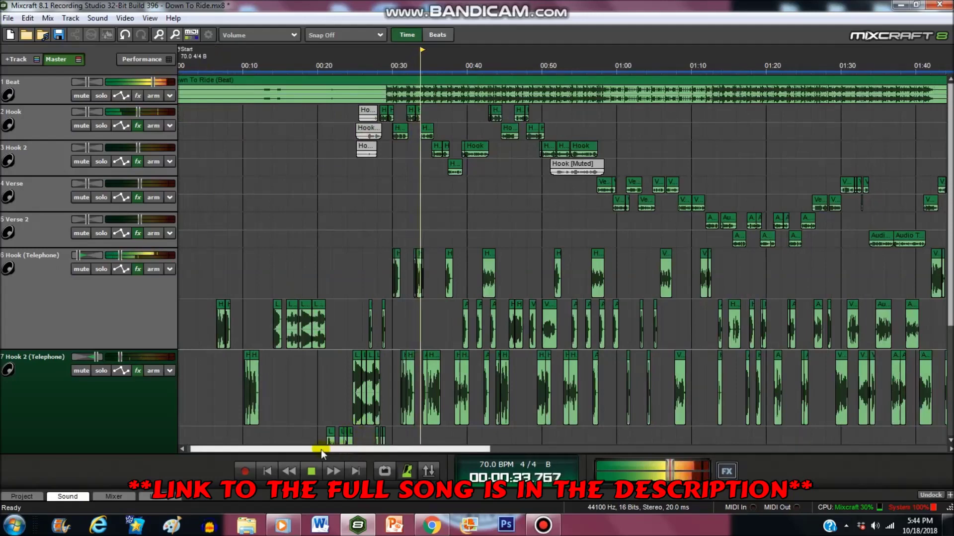
scroll(380, 410, up, 1)
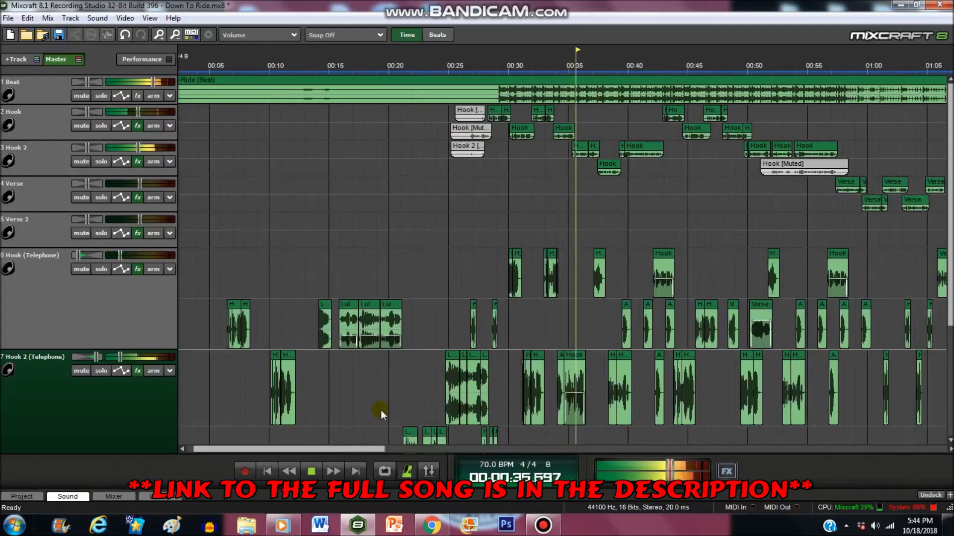
scroll(153, 243, down, 1)
scroll(348, 437, down, 1)
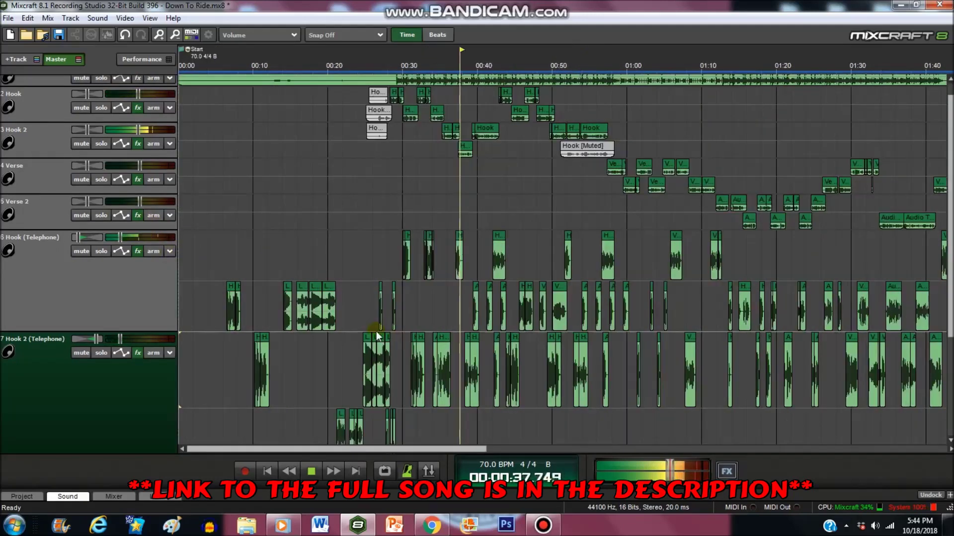
drag(356, 448, 371, 448)
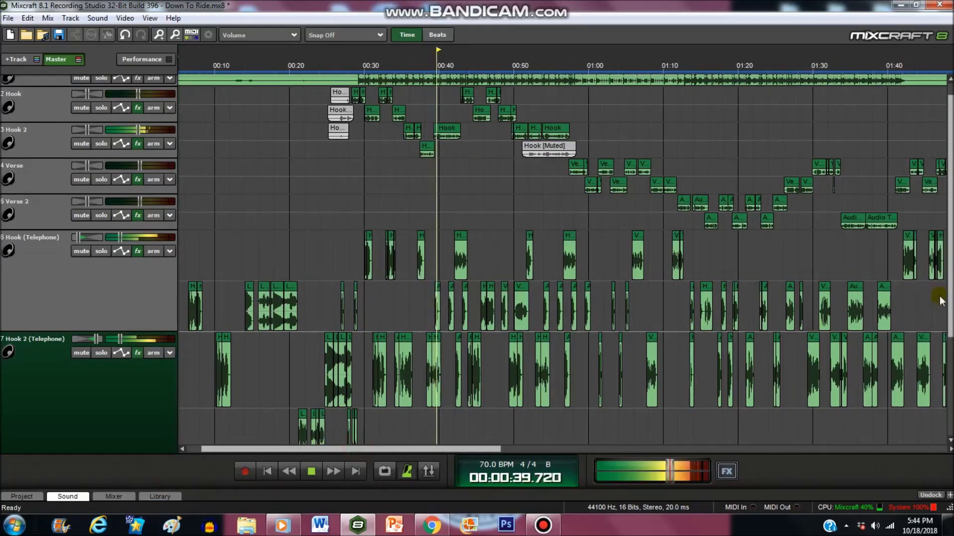
scroll(546, 303, up, 1)
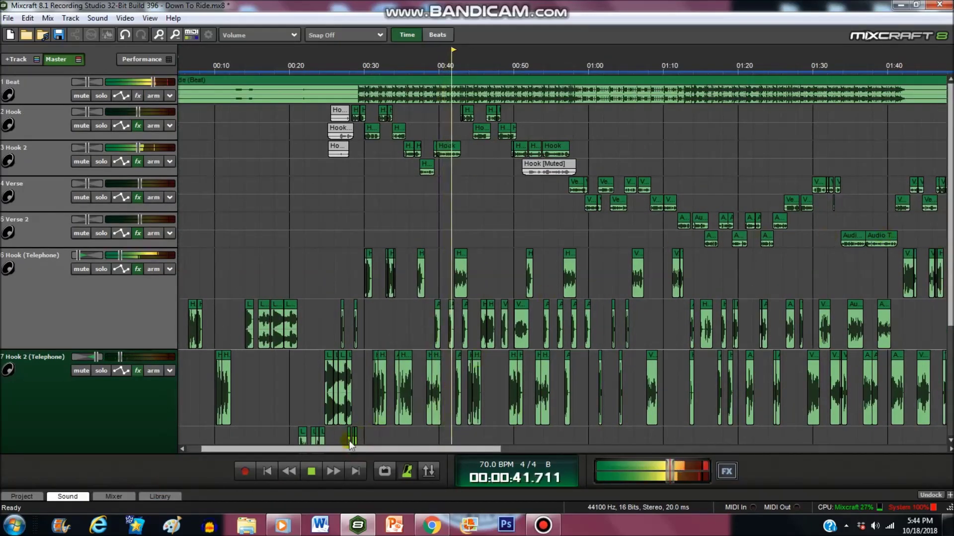
mouse_move(341, 449)
mouse_down()
mouse_move(333, 449)
mouse_move(359, 449)
mouse_up()
scroll(358, 449, up, 5)
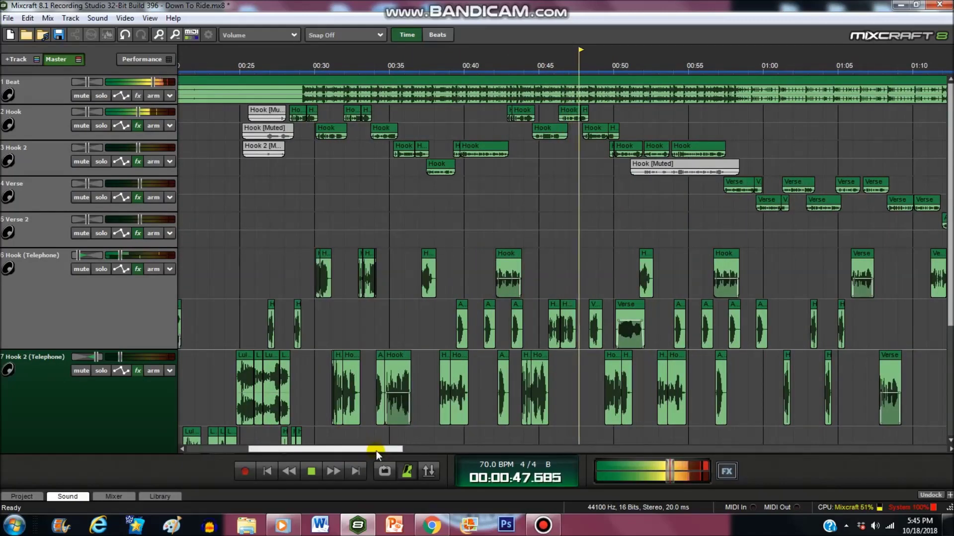
drag(377, 451, 401, 448)
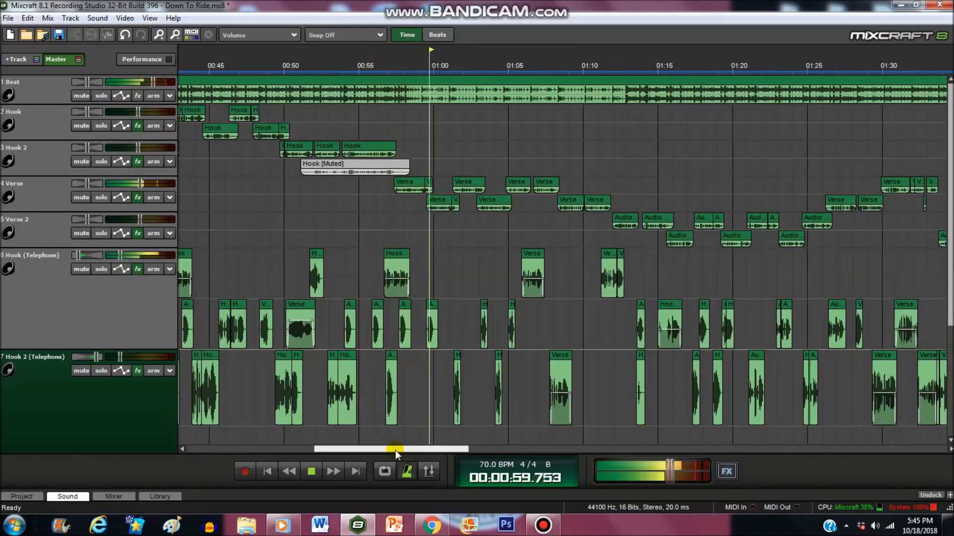
drag(397, 450, 447, 438)
click(318, 473)
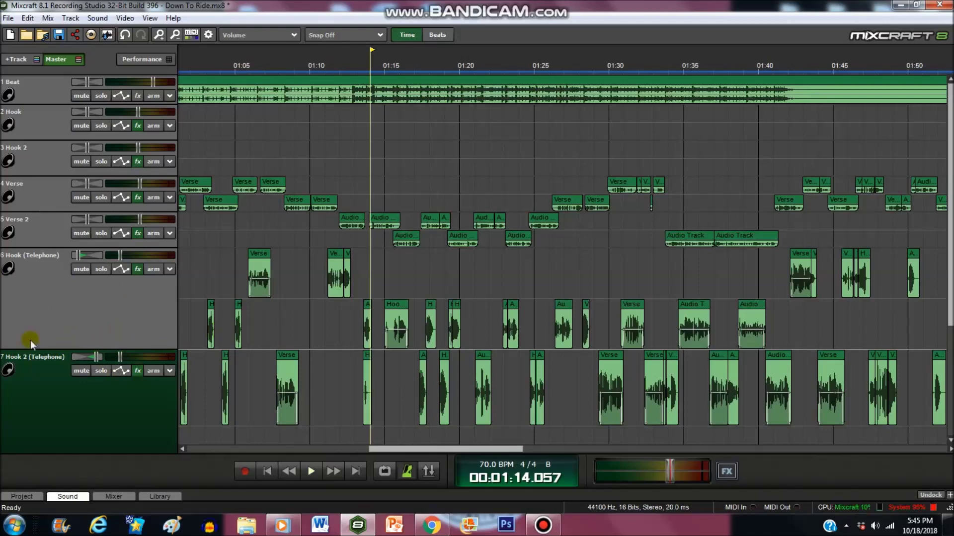
Step: Return the playhead to the start of the project
scroll(228, 322, down, 10)
click(268, 471)
scroll(327, 373, up, 3)
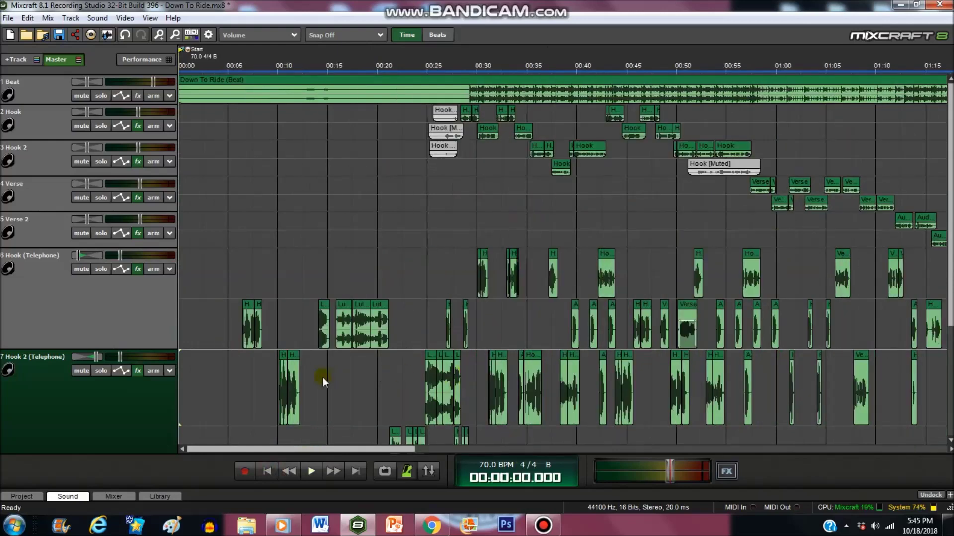
scroll(361, 401, up, 2)
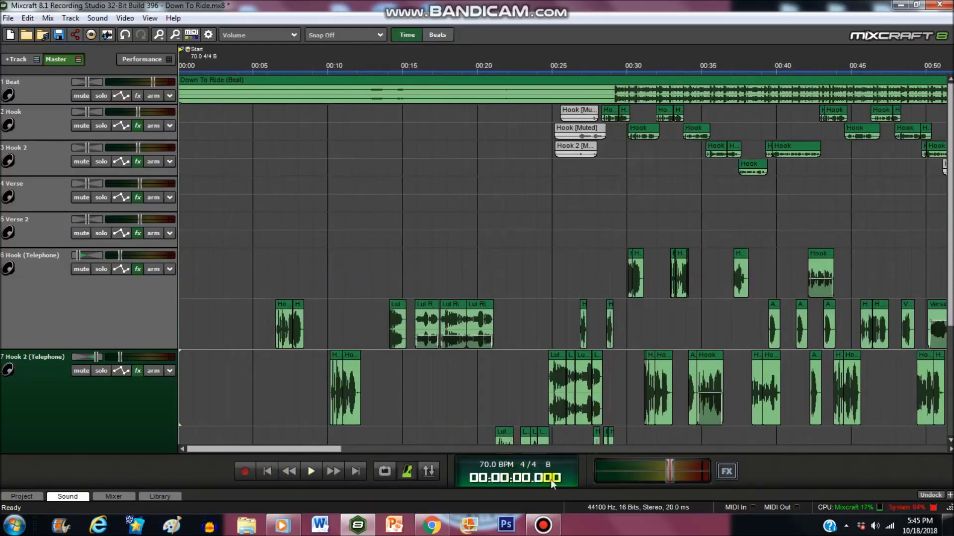
Step: Open the effect list of the Hook track and enlarge it to show the whole Don Vocals chain
click(567, 429)
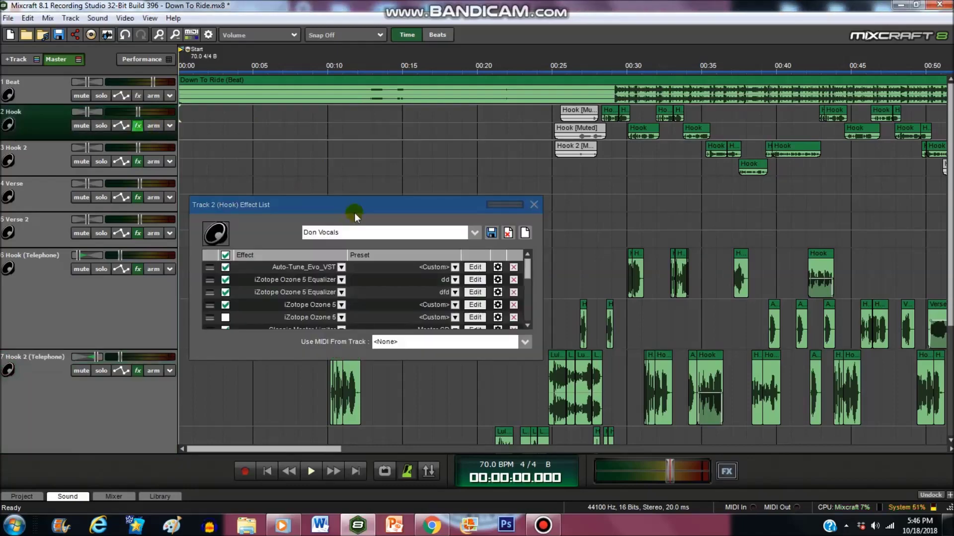
drag(351, 171, 342, 86)
drag(379, 236, 404, 426)
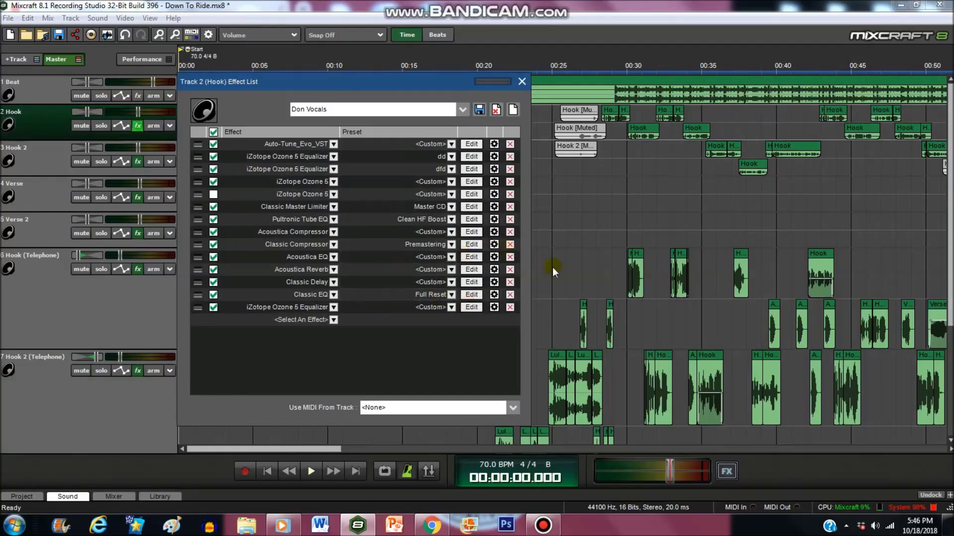
drag(529, 276, 546, 308)
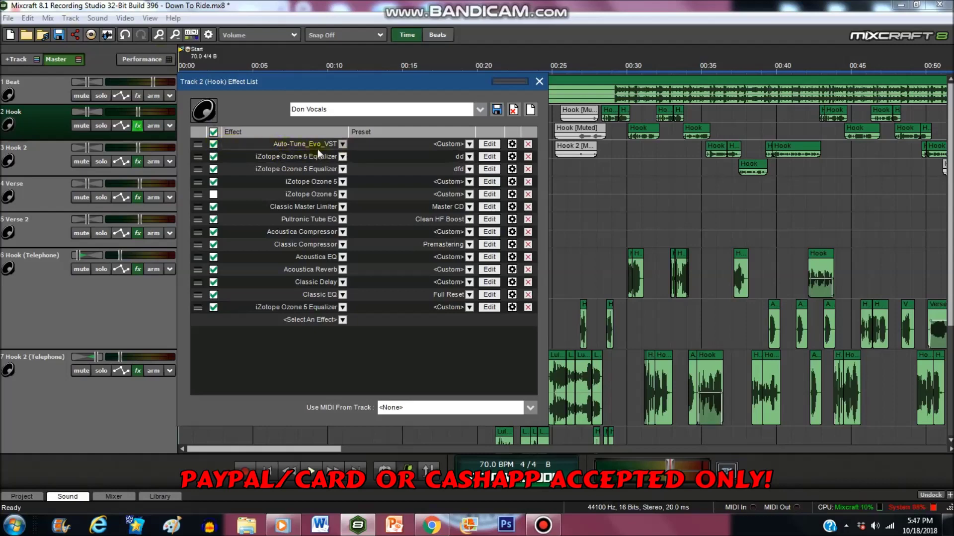
Step: Examine the Auto-Tune Evo settings on the Hook track, including the key and scale choices, and close the plug-in
click(423, 139)
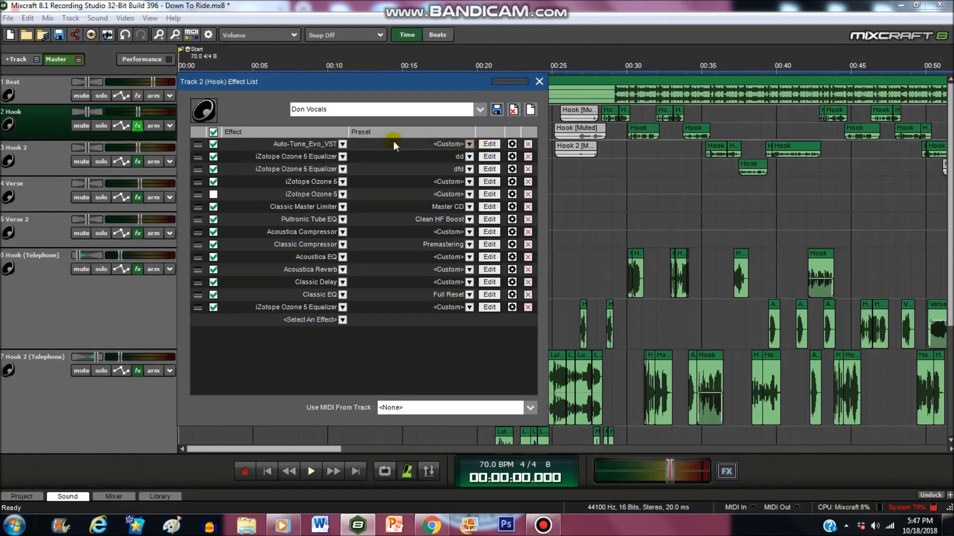
click(490, 145)
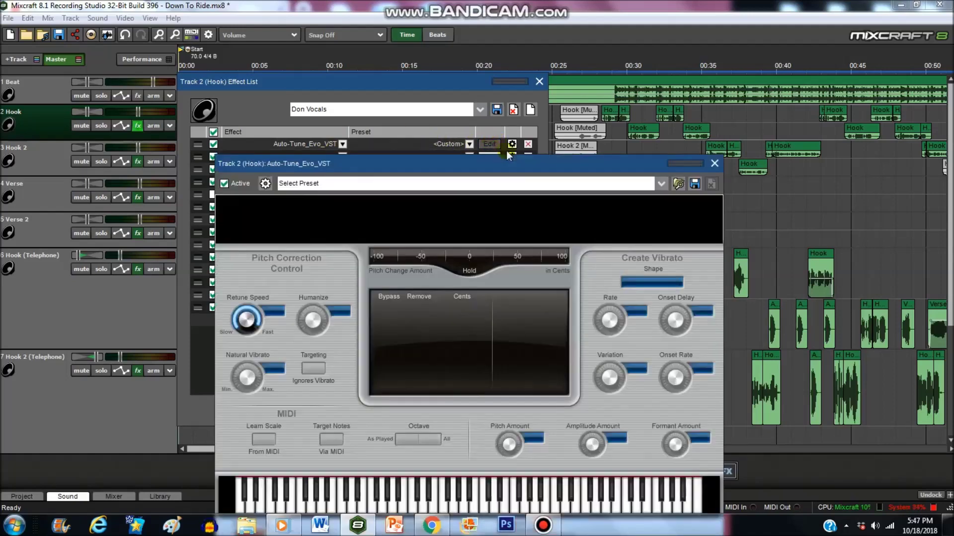
drag(544, 161, 588, 95)
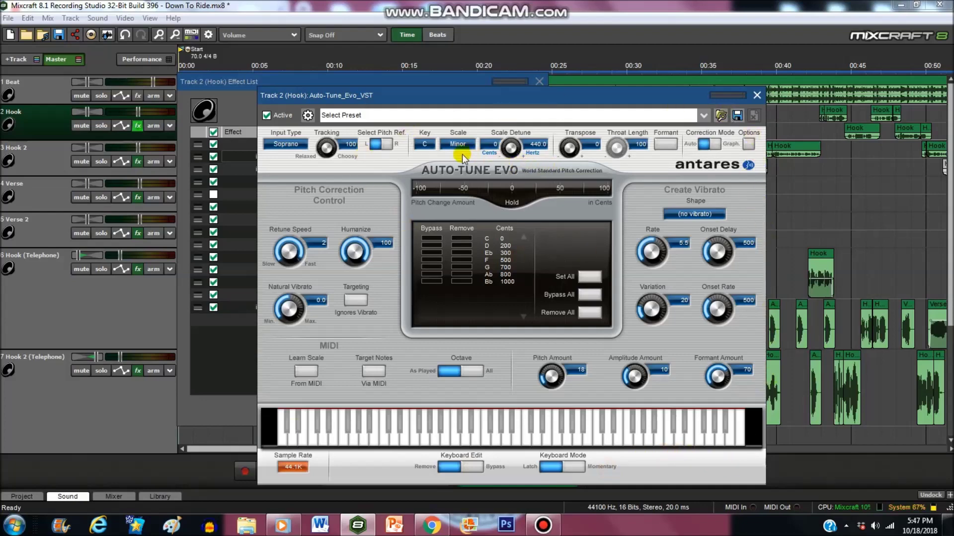
click(424, 145)
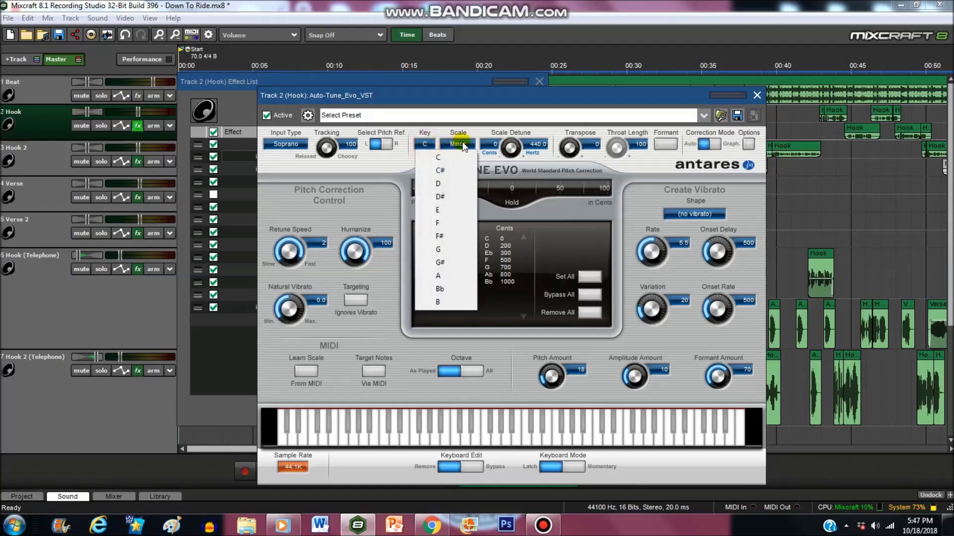
click(461, 144)
click(437, 133)
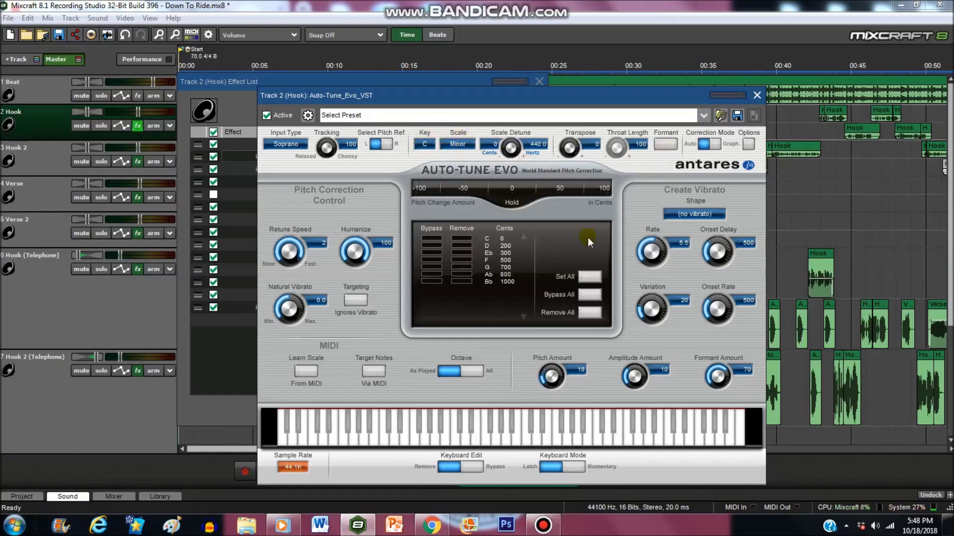
click(756, 95)
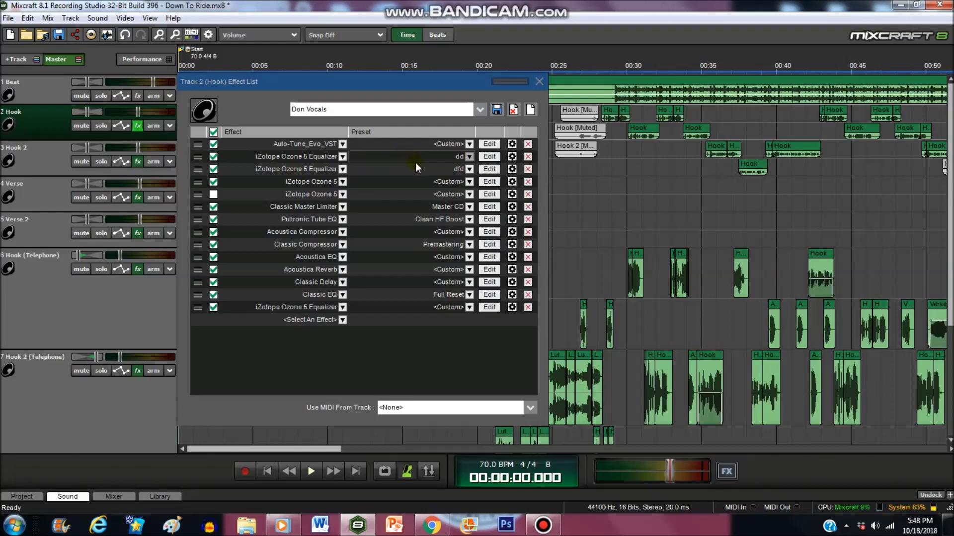
Step: Examine the curves of the Hook track's two Ozone 5 Equalizers with the dd and dfd presets, closing each one
click(490, 156)
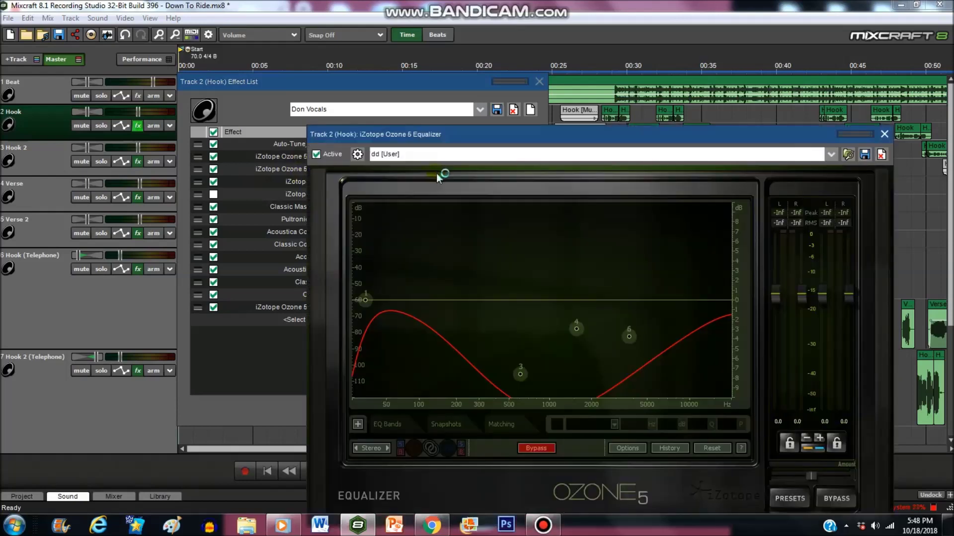
click(519, 145)
drag(519, 145, 460, 99)
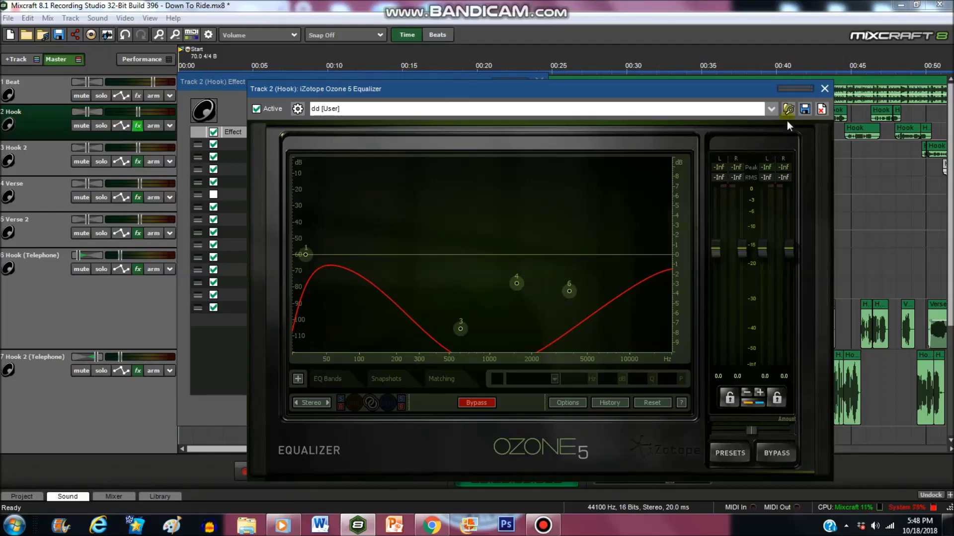
click(822, 92)
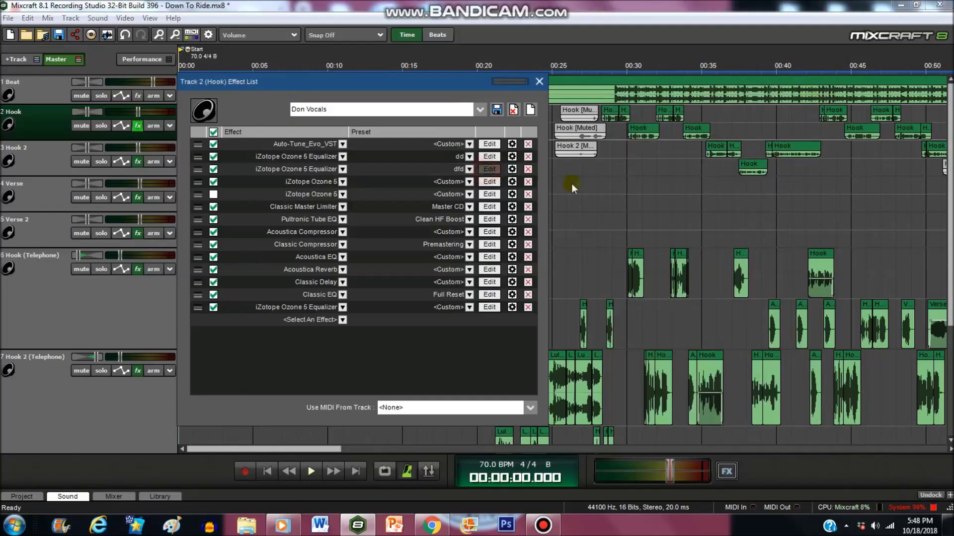
key(Return)
drag(559, 184, 558, 149)
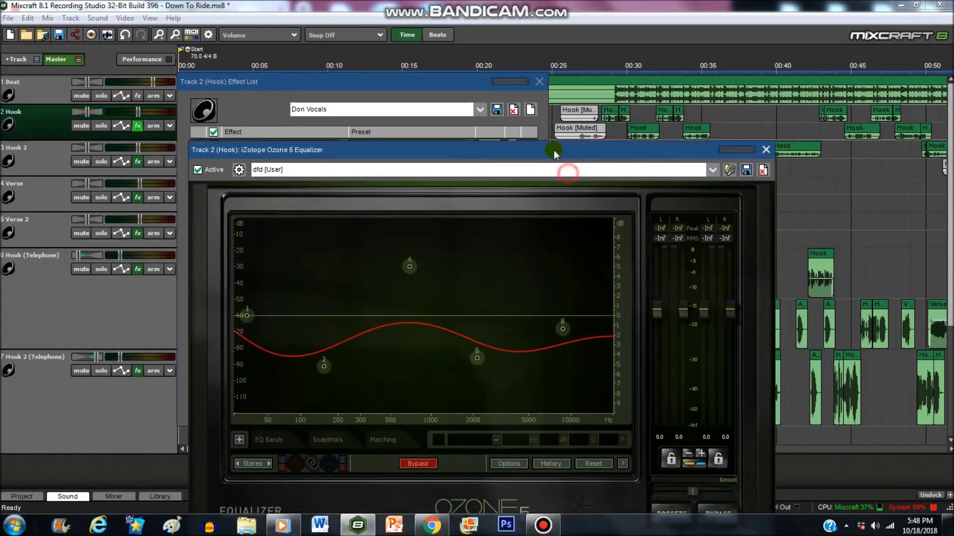
click(763, 157)
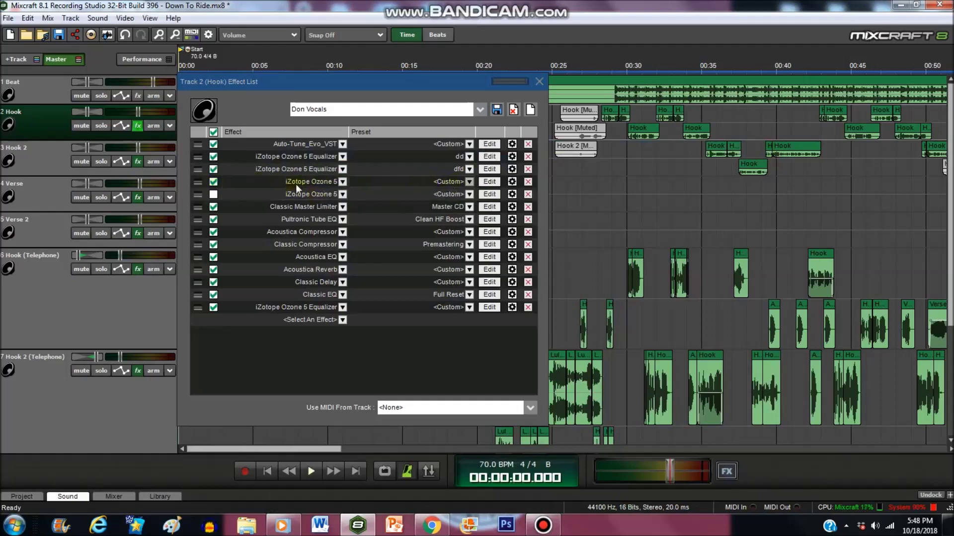
Step: Examine the Voiceover presets around Basic Female Voice in the Hook track's active iZotope Ozone 5, and close the plug-in
click(488, 186)
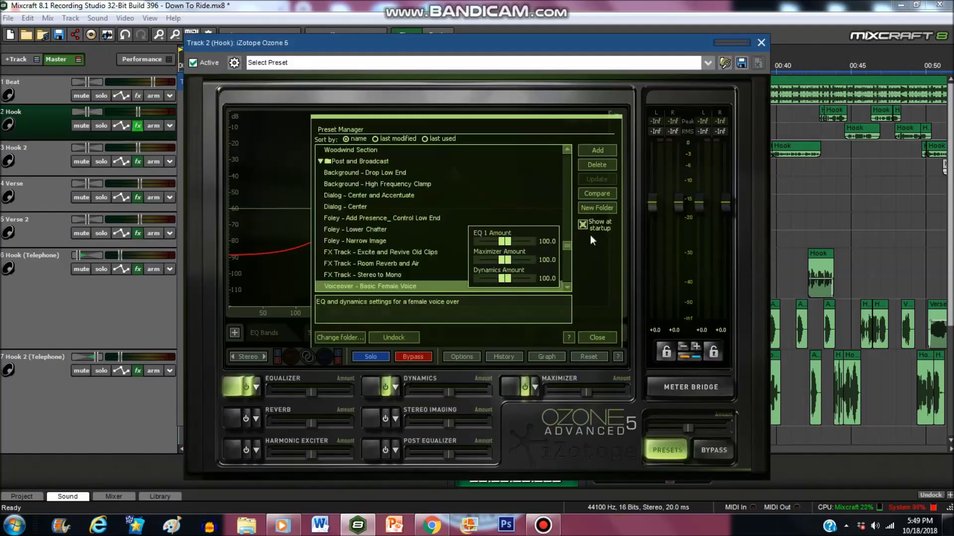
mouse_move(570, 245)
mouse_down()
mouse_move(571, 156)
mouse_move(570, 249)
mouse_up()
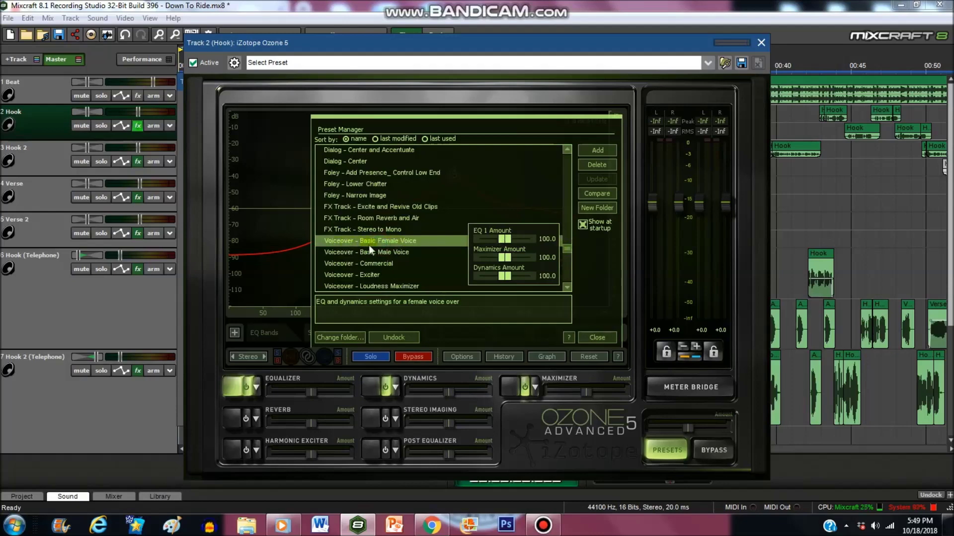
click(603, 335)
click(760, 43)
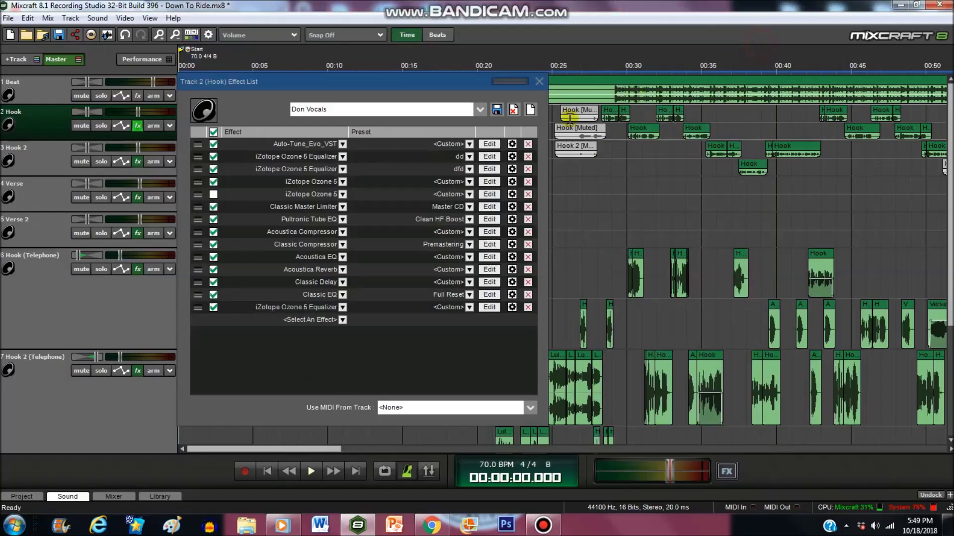
Step: Disable Auto-Tune Evo, the dd and dfd Ozone 5 Equalizers and the first iZotope Ozone 5 on the Hook track, and close its effect list
click(213, 144)
click(213, 157)
click(214, 169)
click(214, 181)
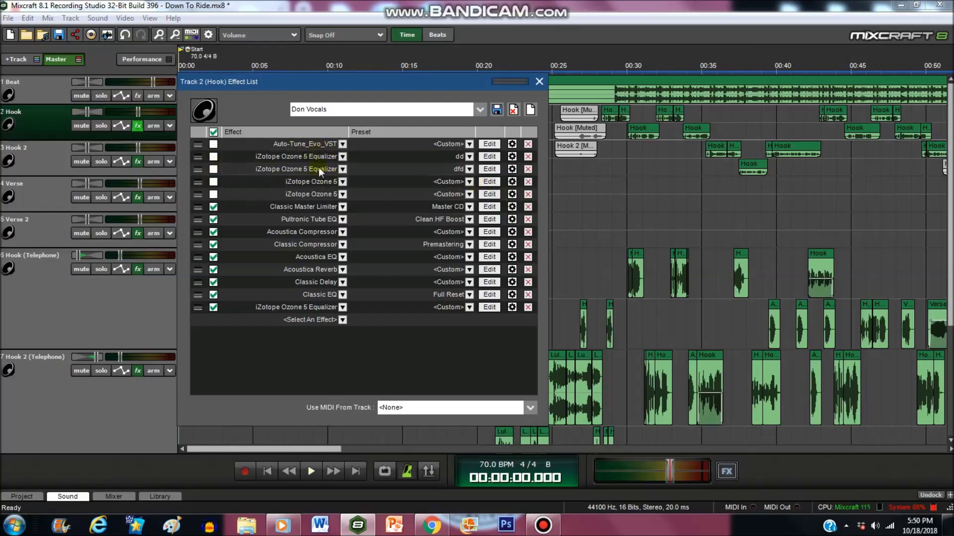
click(539, 82)
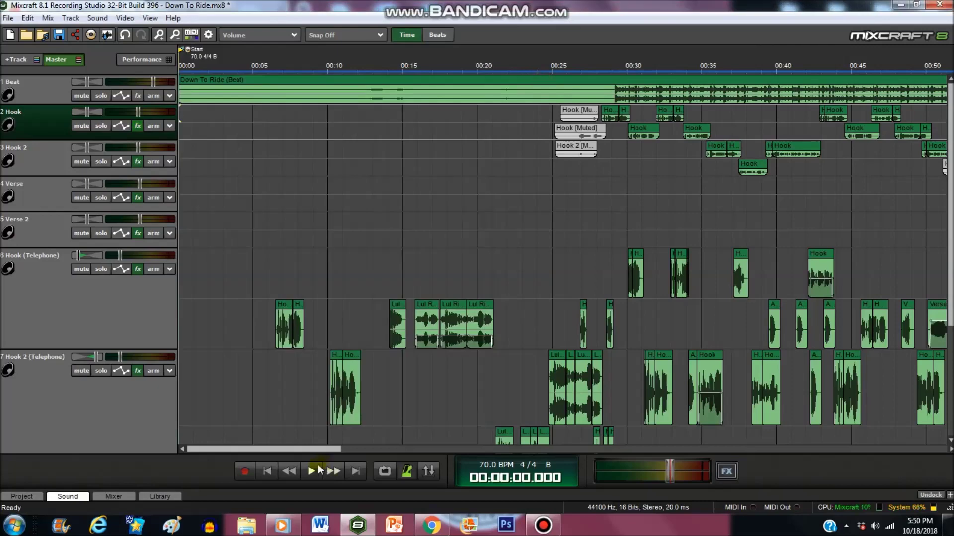
Step: Disable Auto-Tune Evo, the dd and dfd Ozone 5 Equalizers and the first iZotope Ozone 5 on the Hook 2 track, and close its effect list
click(138, 161)
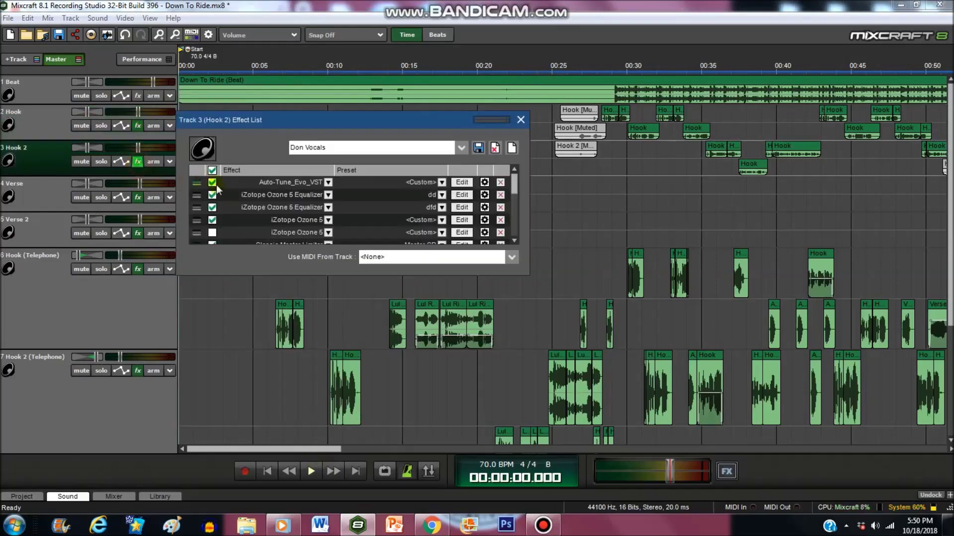
click(212, 182)
click(212, 195)
click(212, 207)
click(212, 220)
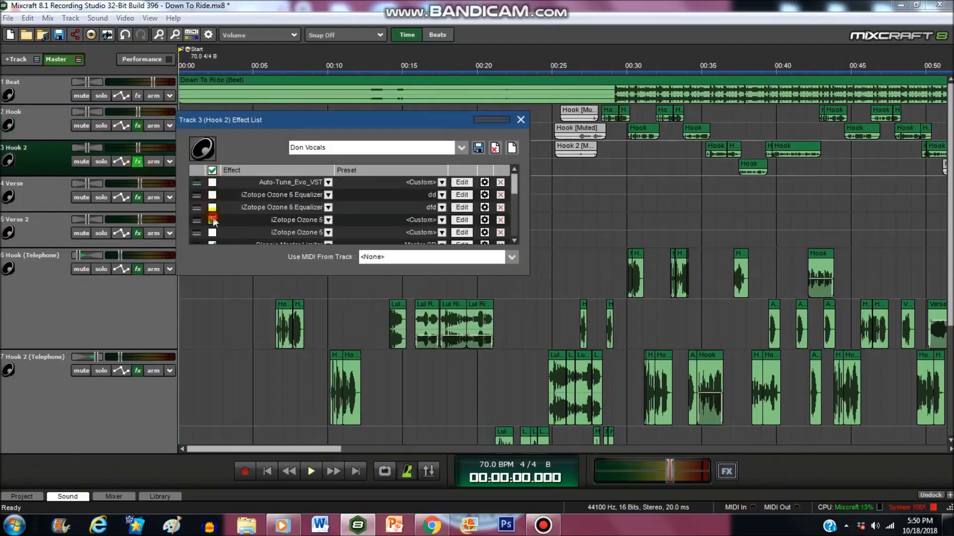
click(521, 121)
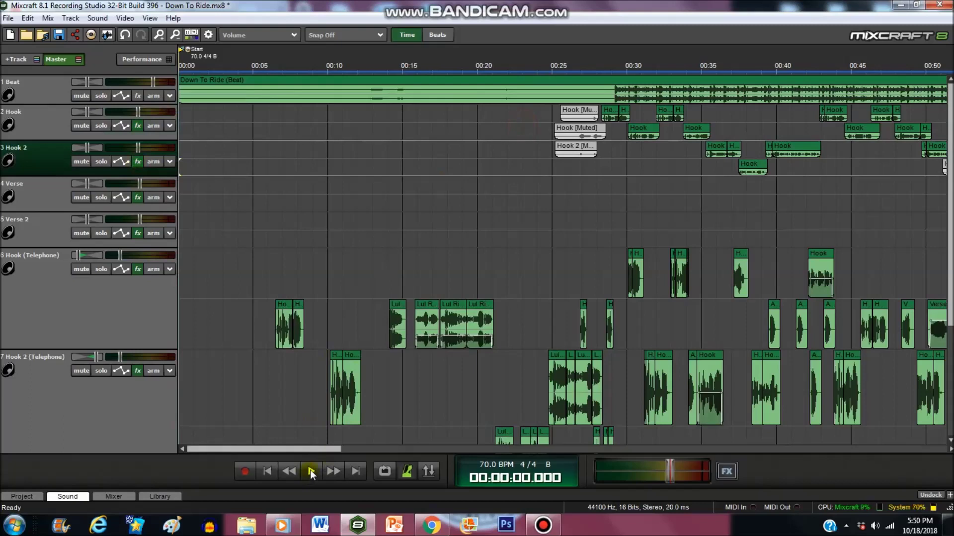
Step: Start playback and disable Auto-Tune Evo, the dd and dfd Equalizers and the first iZotope Ozone 5 on the Hook 2 (Telephone) track
click(312, 471)
click(137, 371)
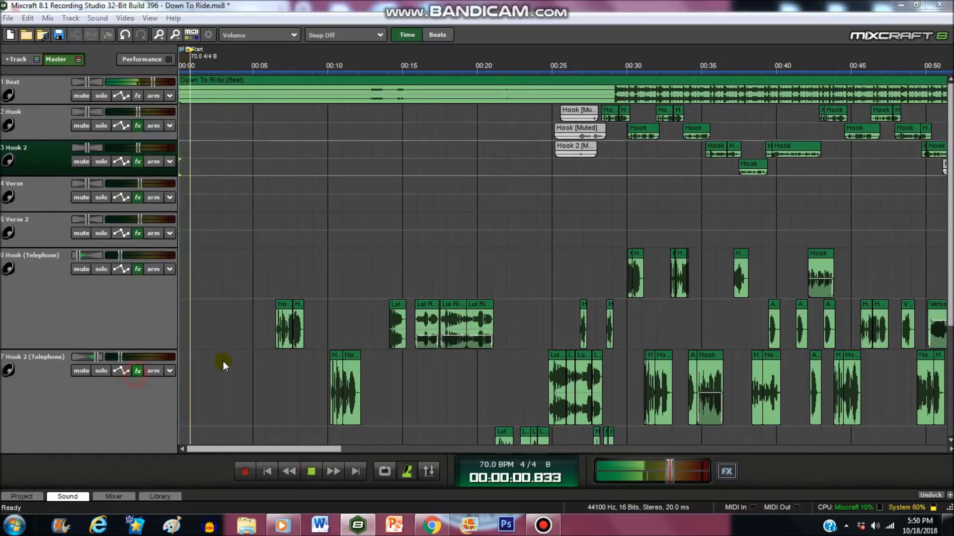
click(212, 392)
click(212, 404)
click(212, 416)
click(212, 429)
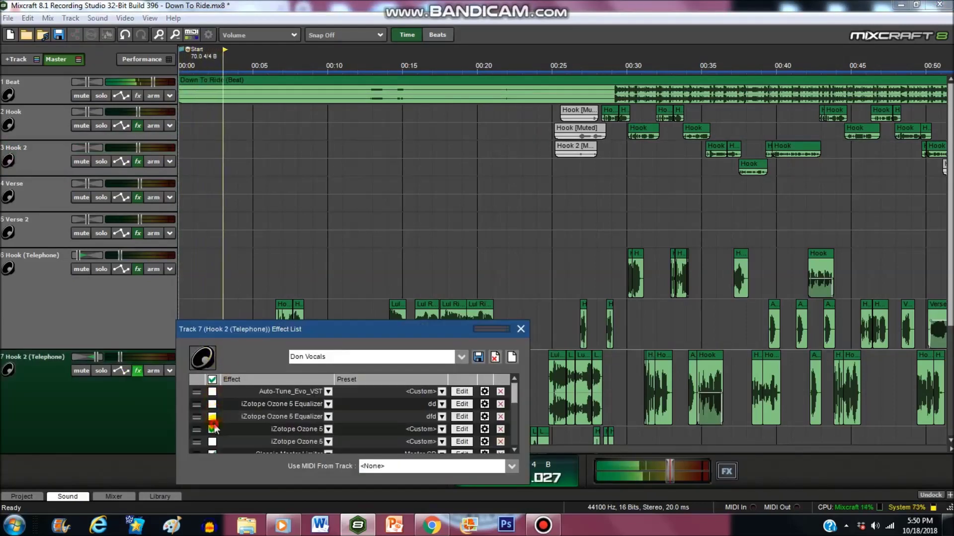
click(521, 329)
Step: Disable Auto-Tune Evo, the dfd Ozone 5 Equalizer and the first iZotope Ozone 5 on the Hook (Telephone) track, and close its effect list
click(138, 269)
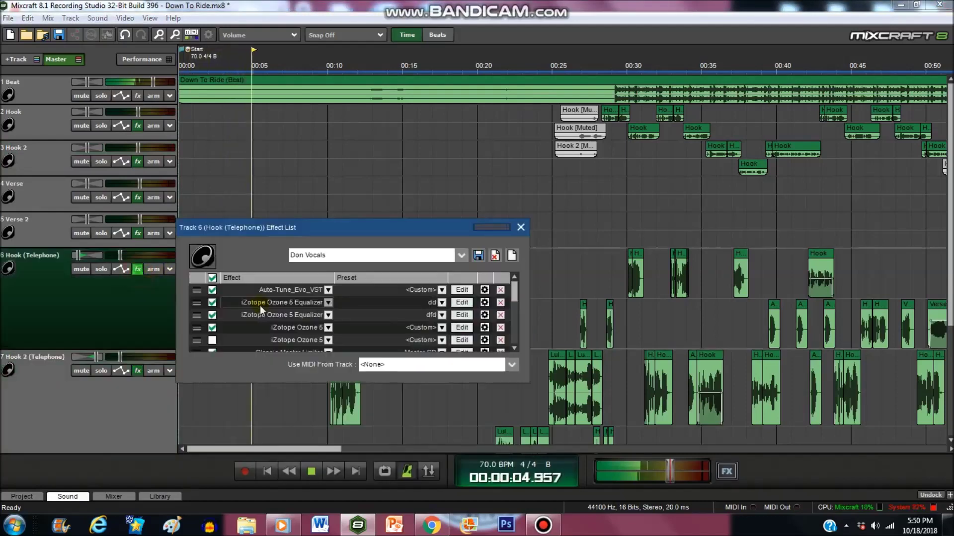
click(212, 289)
click(212, 328)
click(212, 315)
click(521, 228)
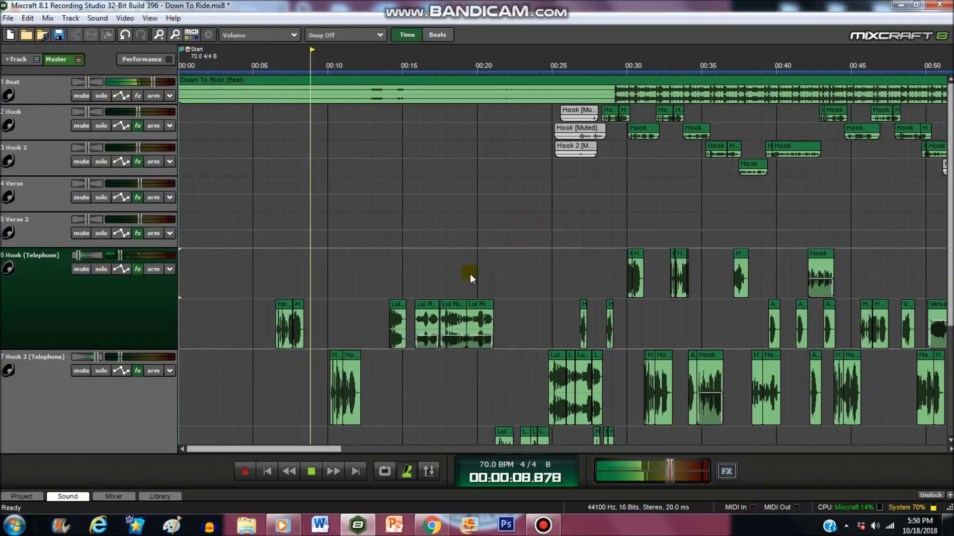
Step: Listen to the telephone and hook vocals with the plug-ins switched off, following the playhead along the timeline, and stop playback at about 0:52
scroll(474, 283, up, 2)
scroll(477, 290, up, 1)
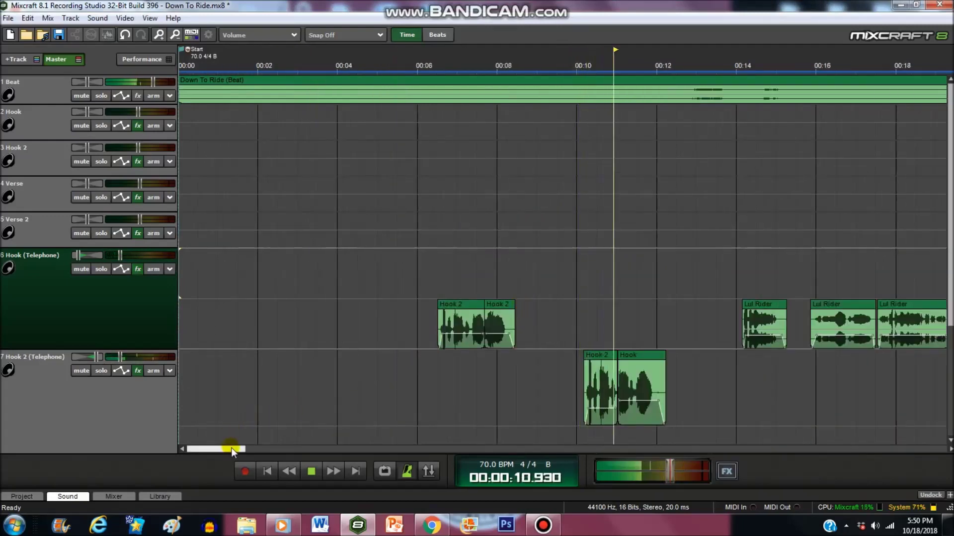
drag(231, 450, 254, 451)
scroll(379, 403, down, 3)
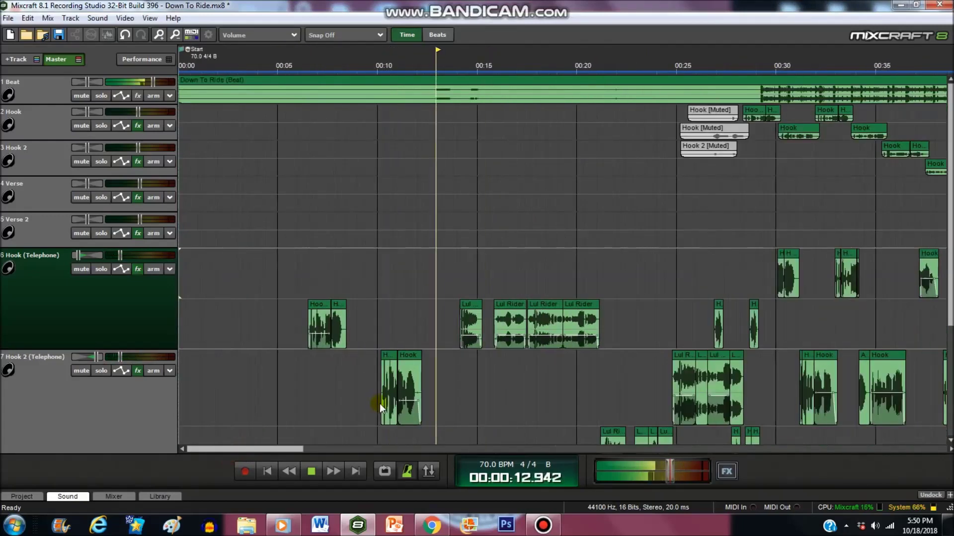
click(272, 451)
drag(272, 451, 306, 452)
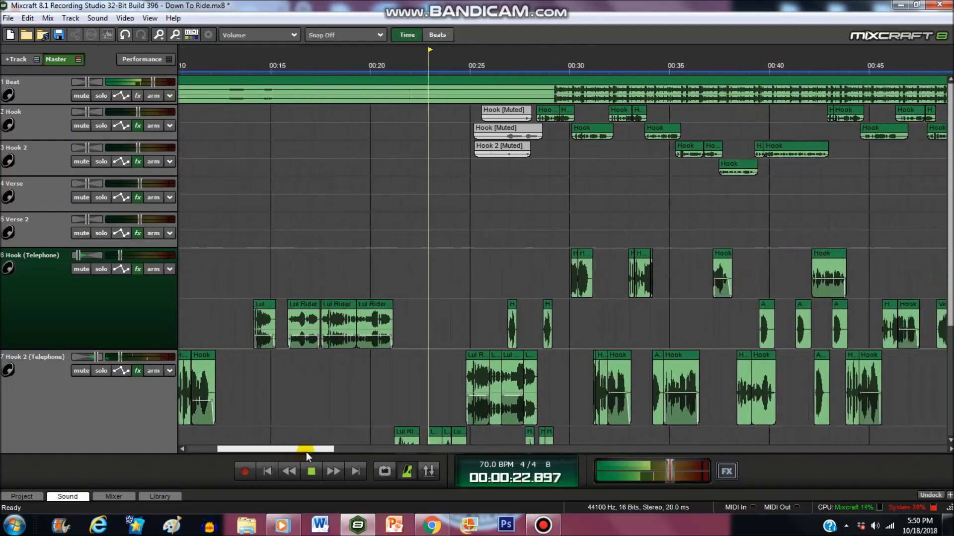
scroll(482, 357, up, 1)
scroll(482, 357, up, 1)
click(600, 306)
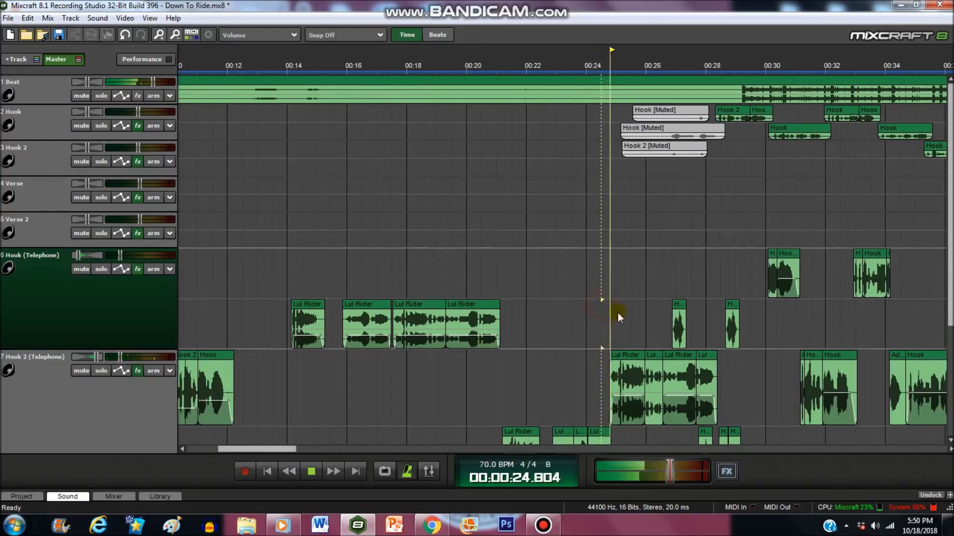
scroll(627, 323, down, 2)
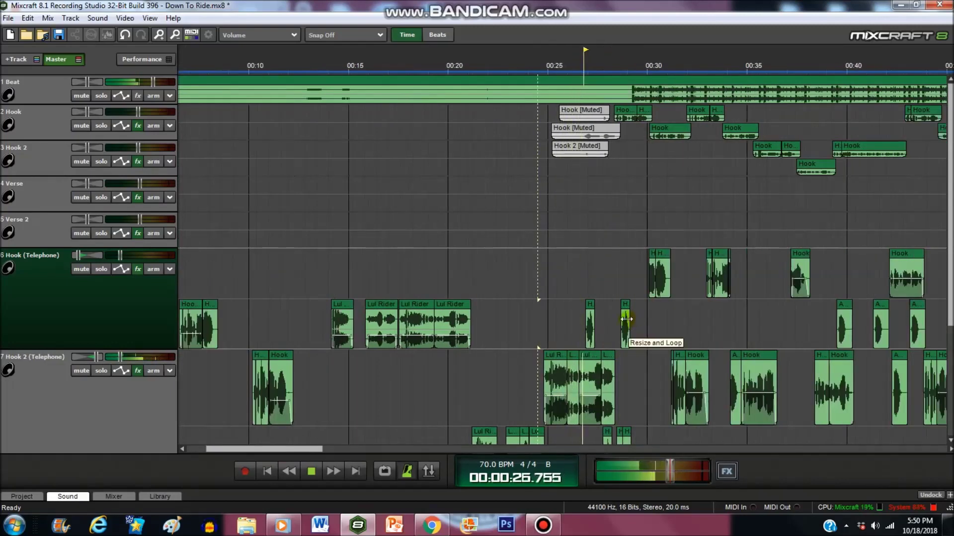
scroll(509, 343, down, 2)
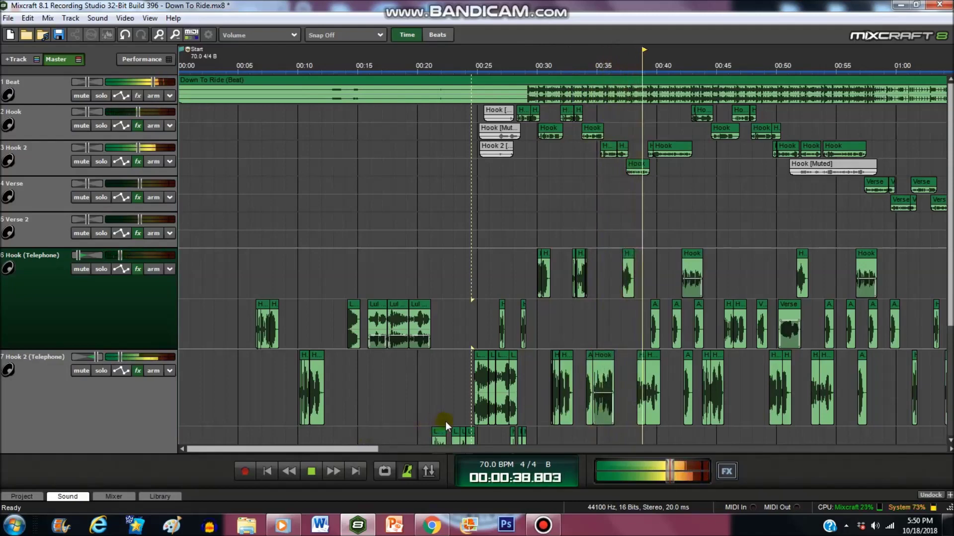
scroll(441, 419, up, 1)
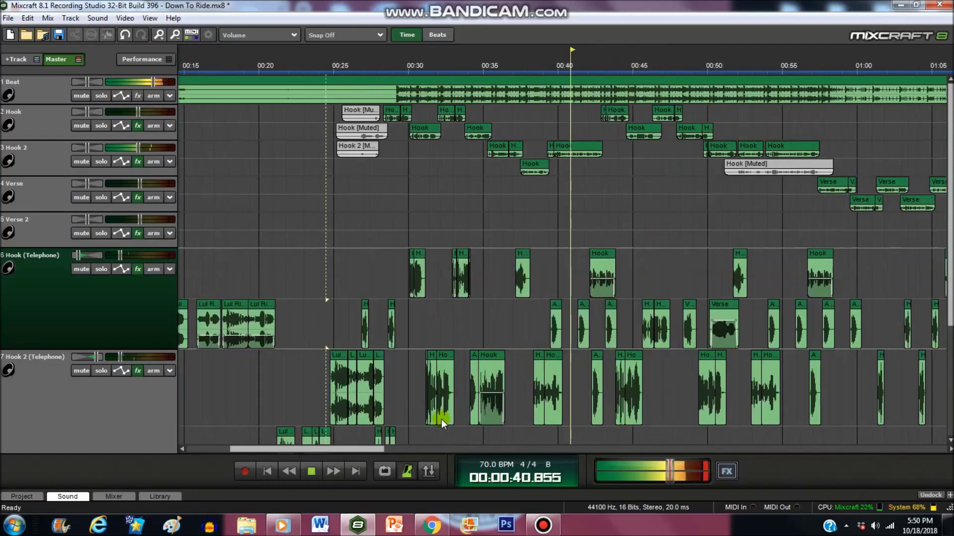
scroll(441, 419, up, 1)
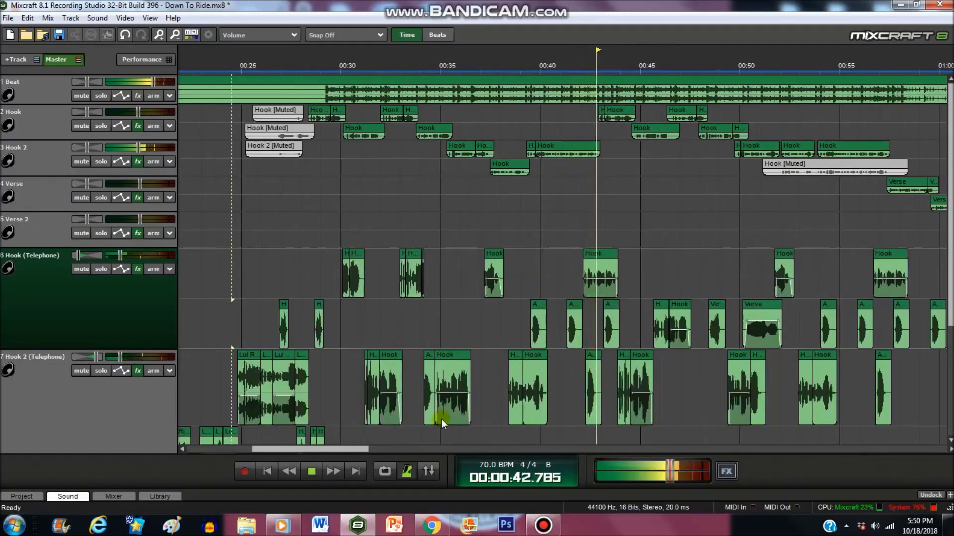
scroll(441, 419, up, 1)
scroll(442, 418, down, 3)
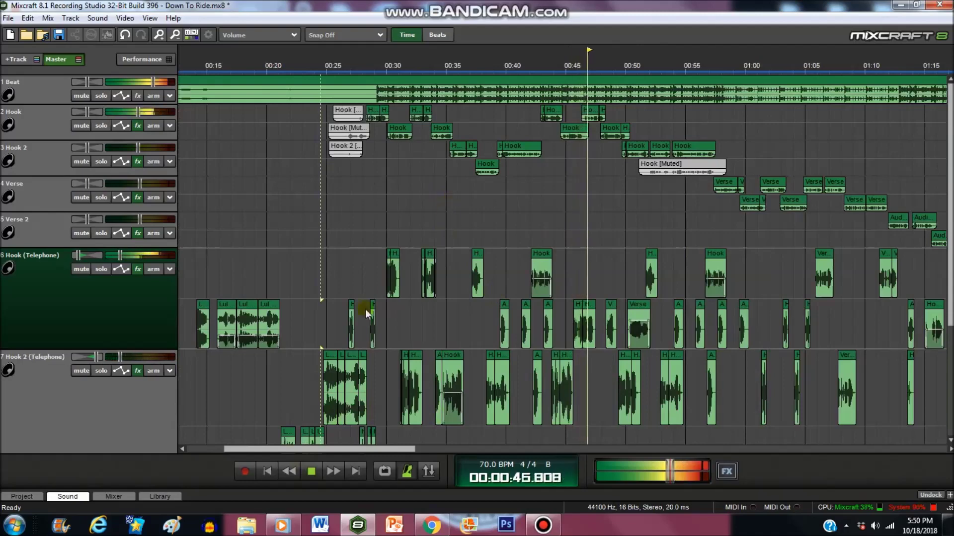
click(318, 472)
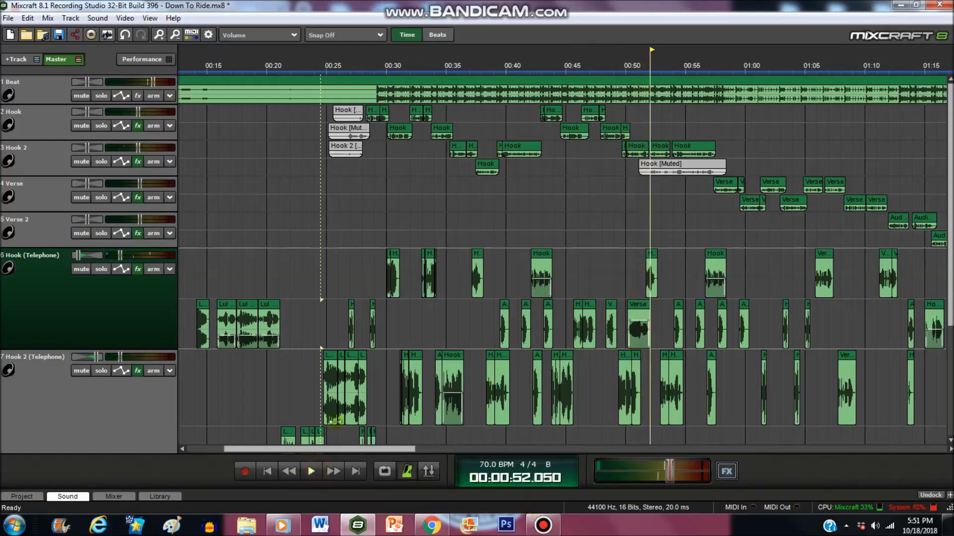
Step: Return the playhead to the start of the song
drag(291, 450, 238, 449)
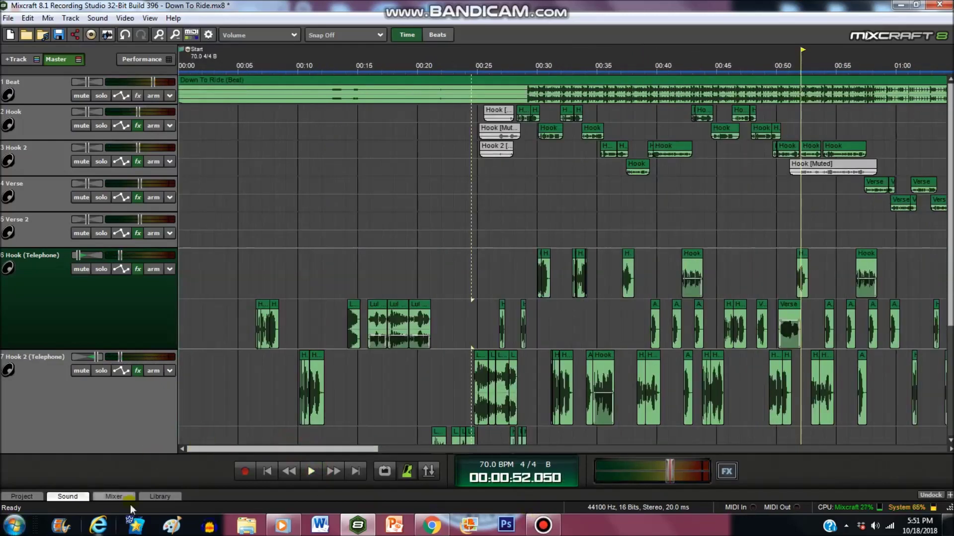
scroll(246, 338, up, 3)
click(266, 471)
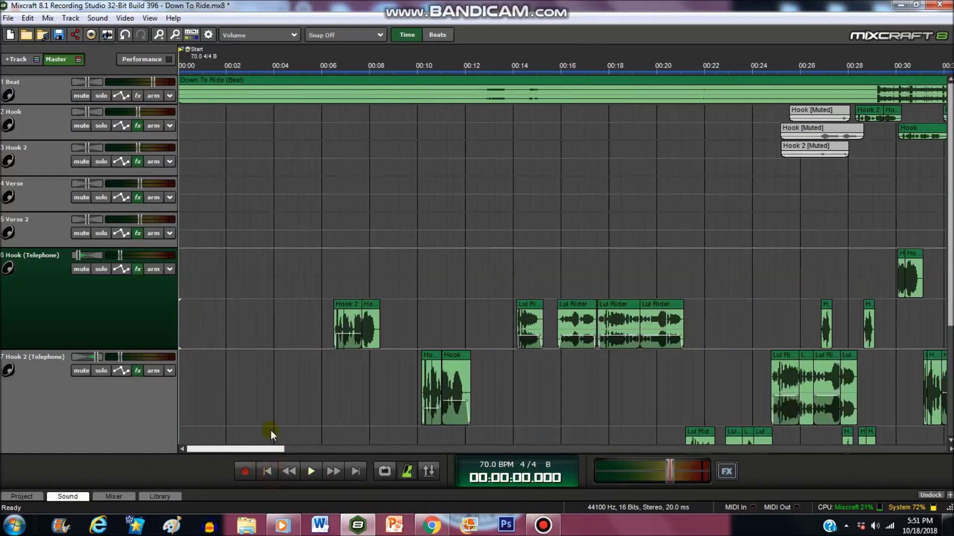
scroll(288, 372, down, 2)
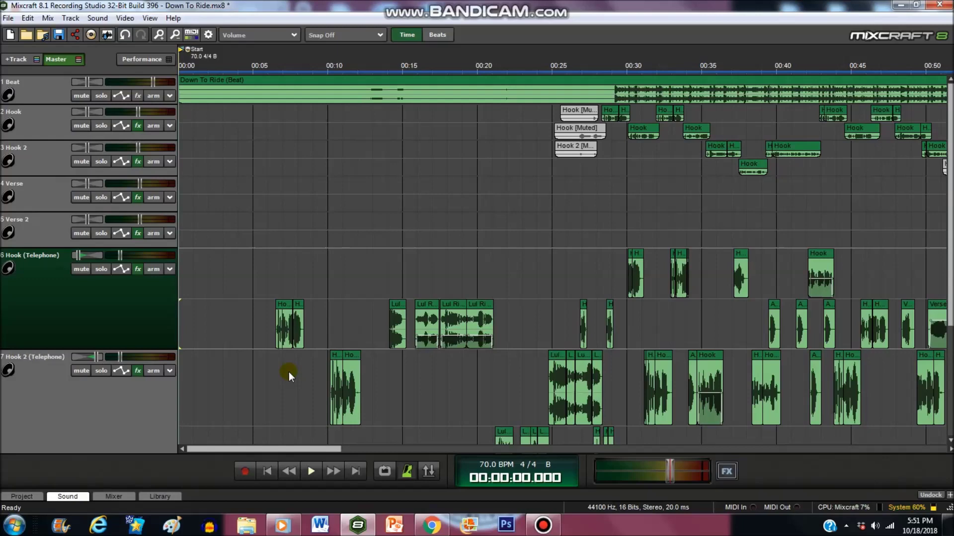
Step: Re-enable Auto-Tune Evo, the dd and dfd Ozone 5 Equalizers and the first iZotope Ozone 5 on the Hook track
click(139, 133)
click(139, 127)
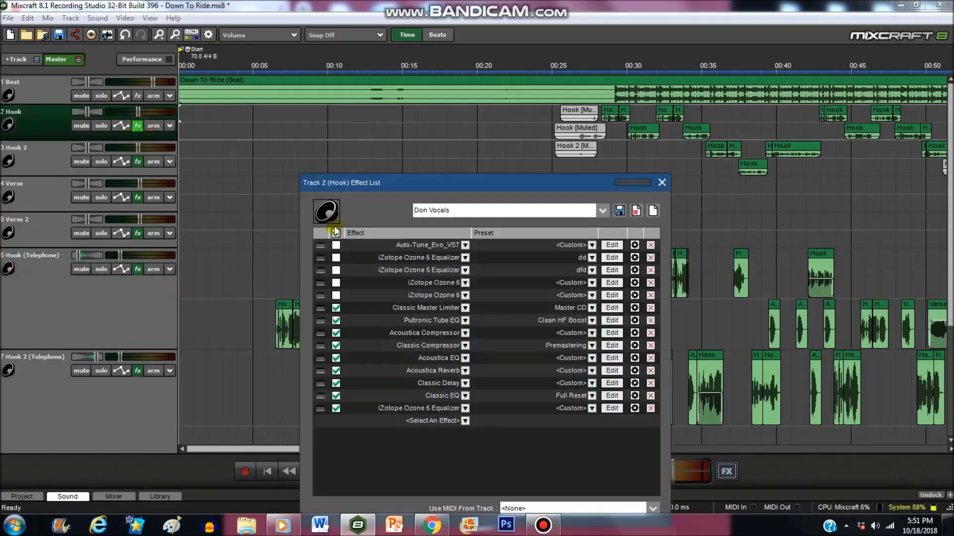
click(336, 245)
click(336, 258)
click(336, 271)
click(338, 281)
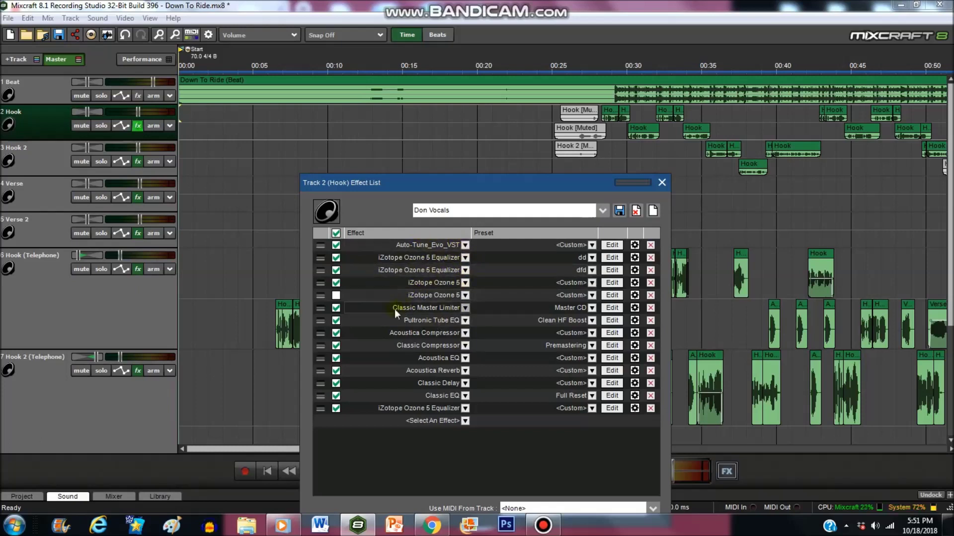
Step: Review the Hook track's Classic Master Limiter among the available effects and its preset choices, keeping the Master CD preset
click(427, 308)
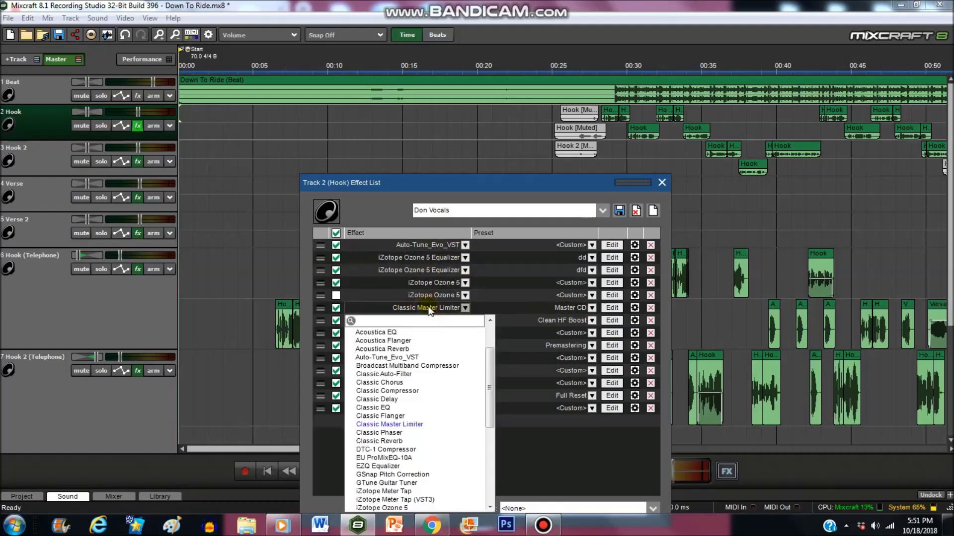
click(413, 424)
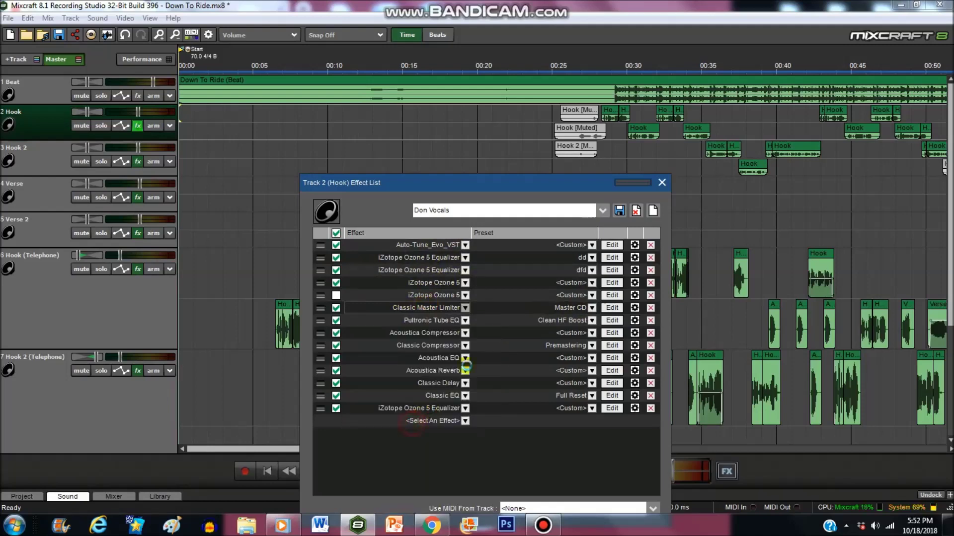
click(504, 308)
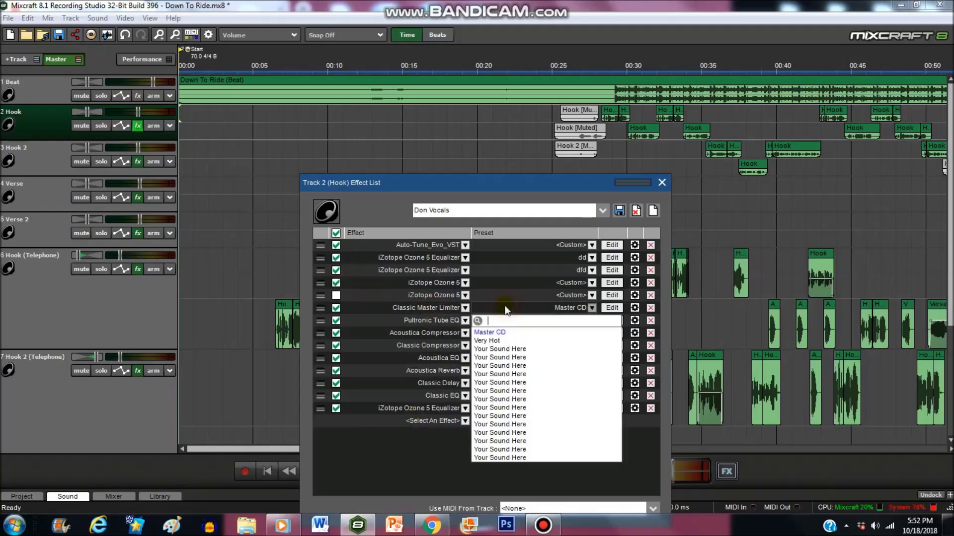
click(507, 331)
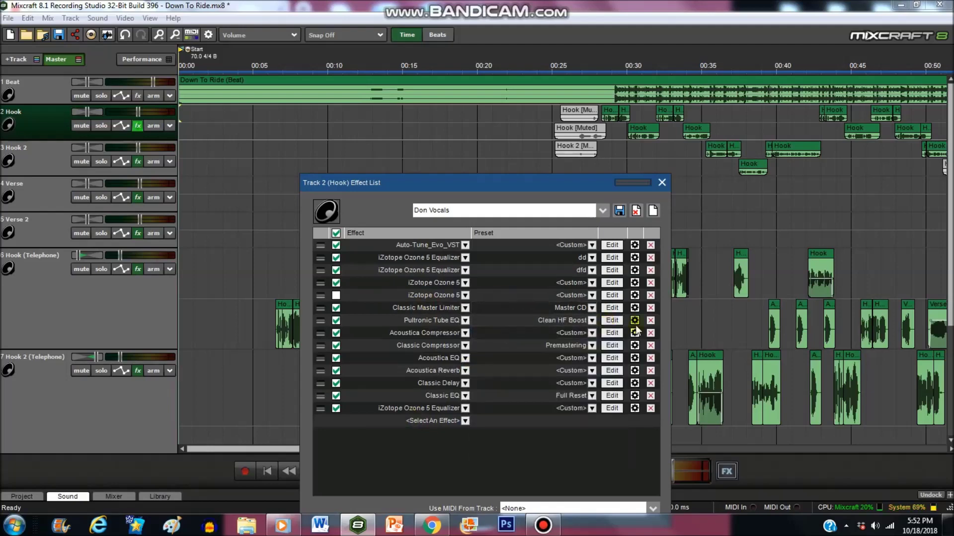
Step: Review the Hook track's Pultronic Tube EQ among the available effects and its preset choices around Clean HF Boost
click(432, 320)
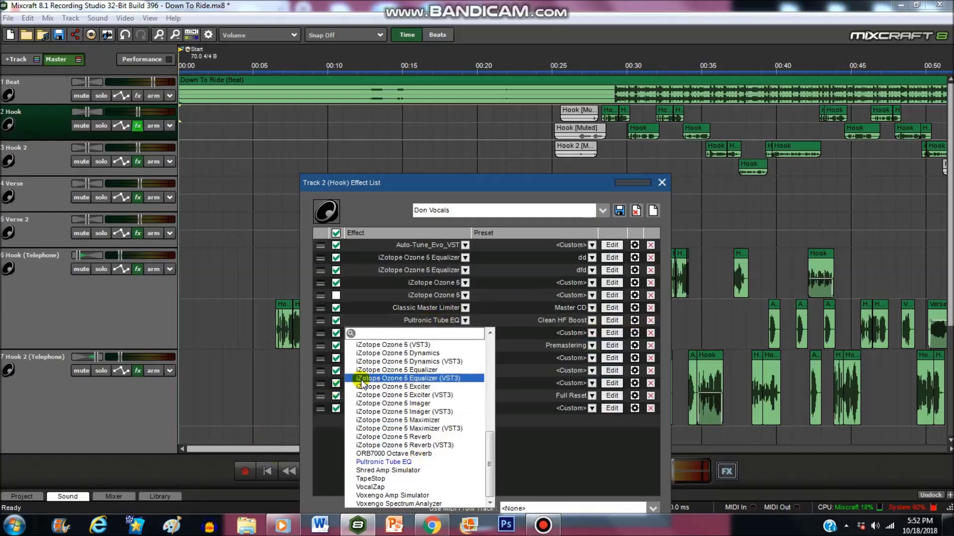
click(465, 320)
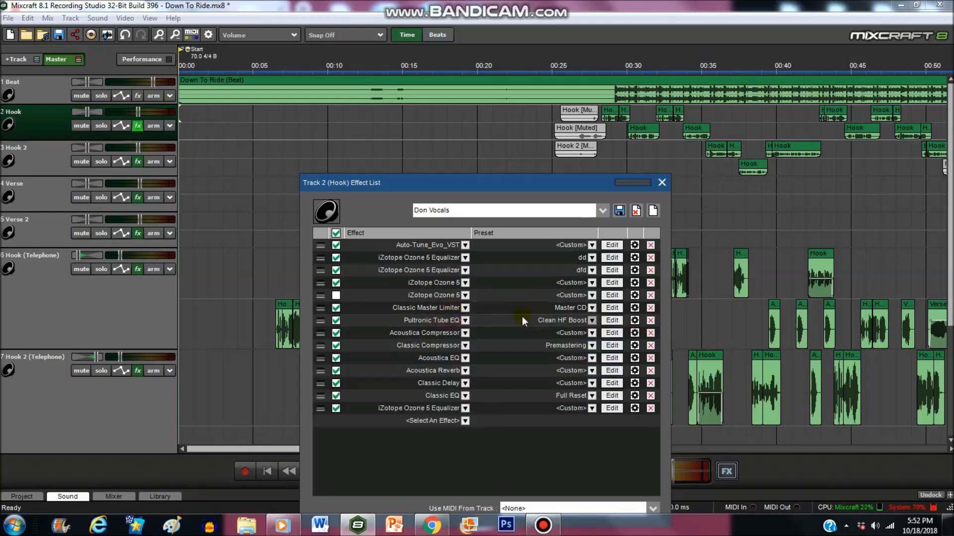
click(559, 318)
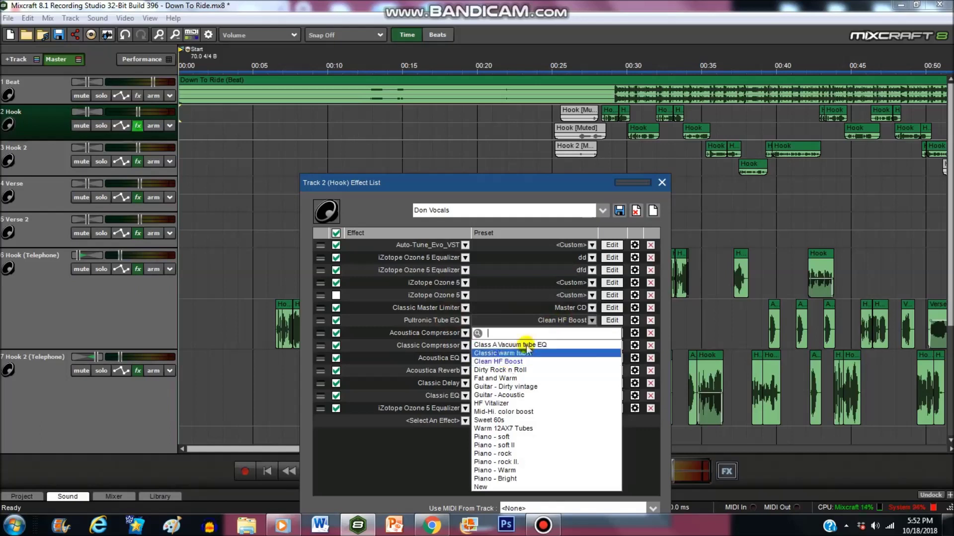
click(551, 320)
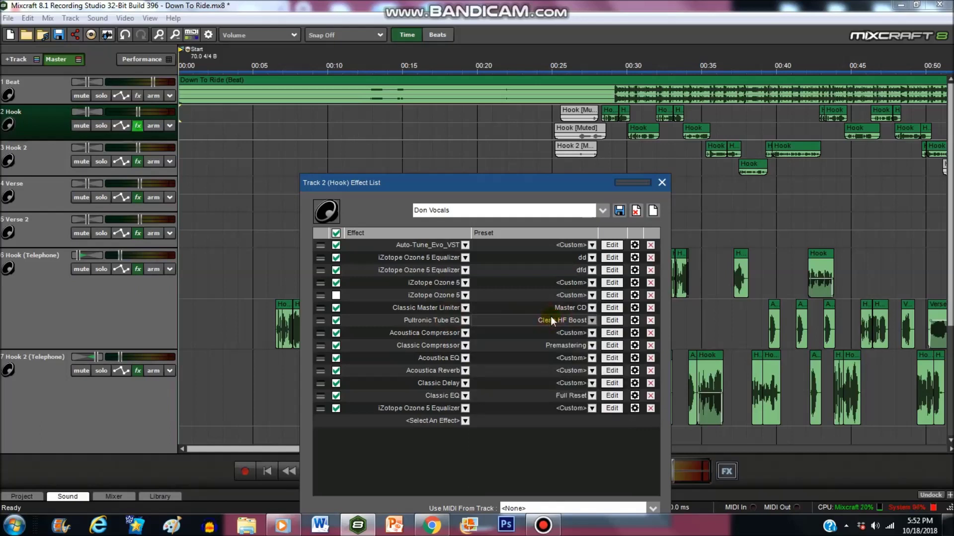
Step: Examine the Hook track's Acoustica Compressor settings, including threshold, ratio, attack and release, and close the plug-in
click(445, 334)
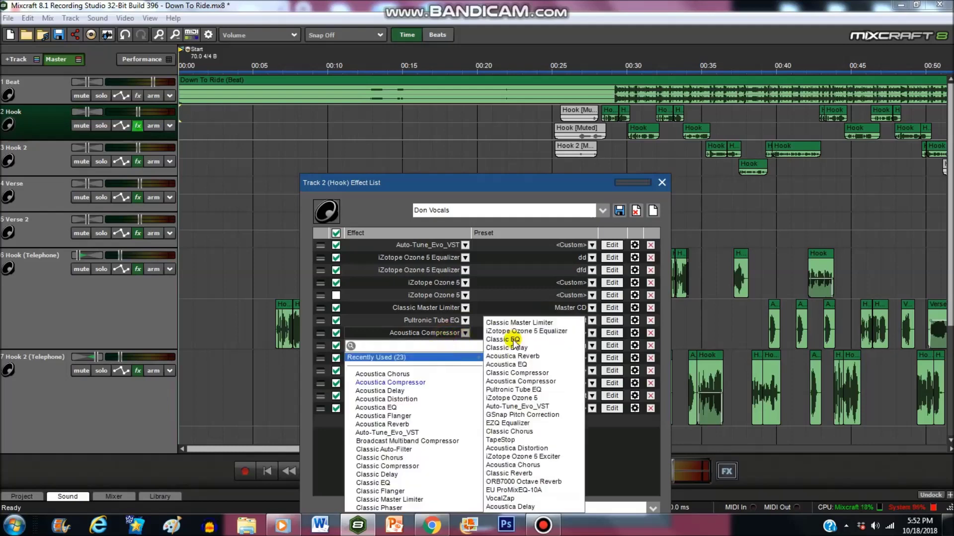
click(436, 338)
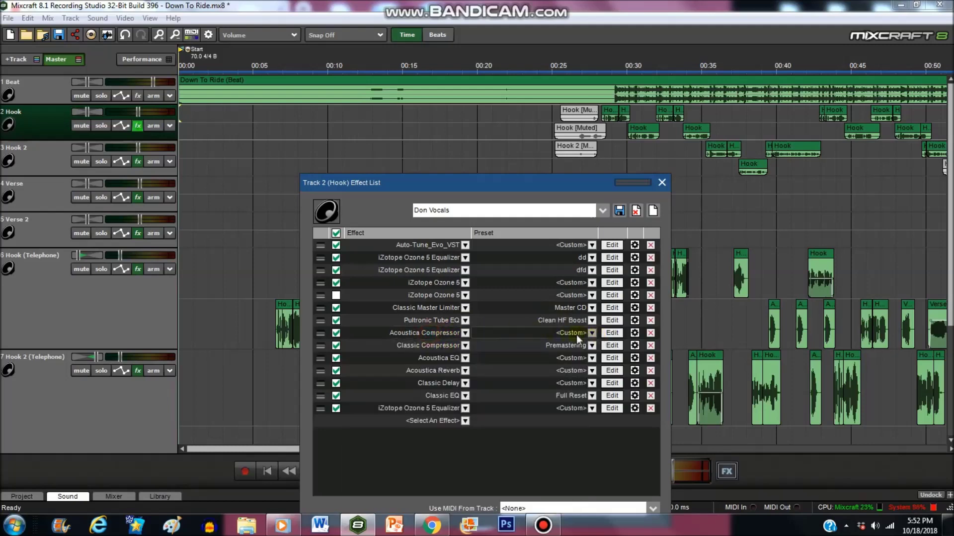
click(612, 332)
click(419, 202)
click(428, 246)
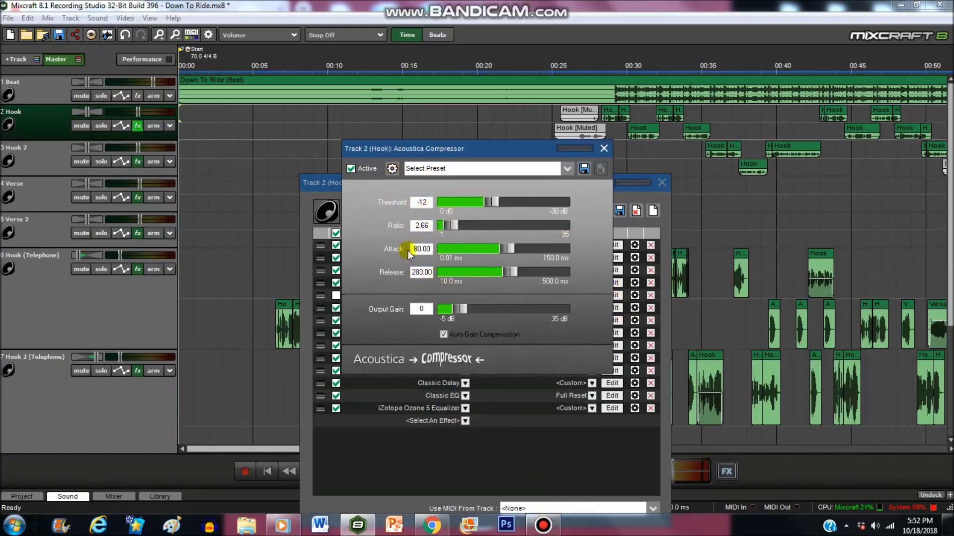
click(604, 147)
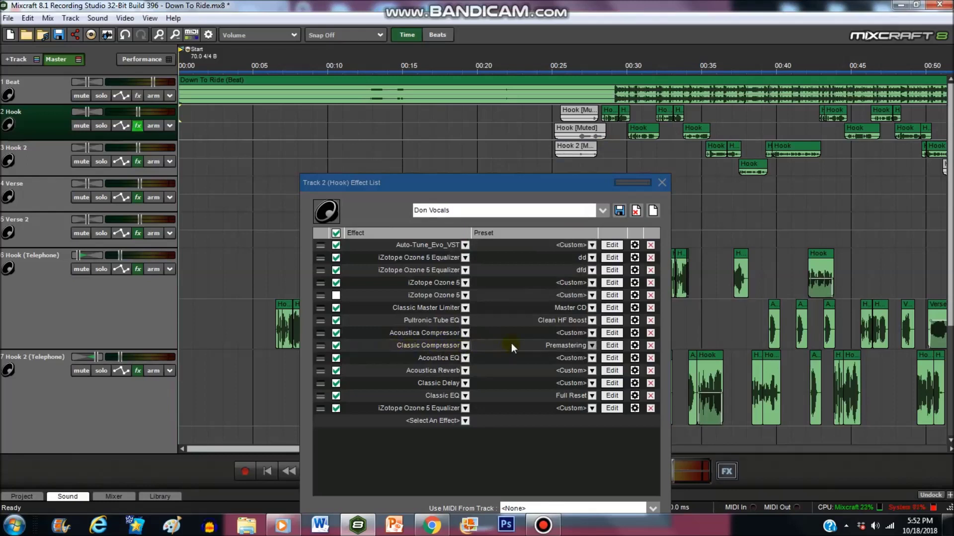
Step: Review the preset choices of the Hook track's Classic Compressor, keeping the Premastering preset
click(525, 343)
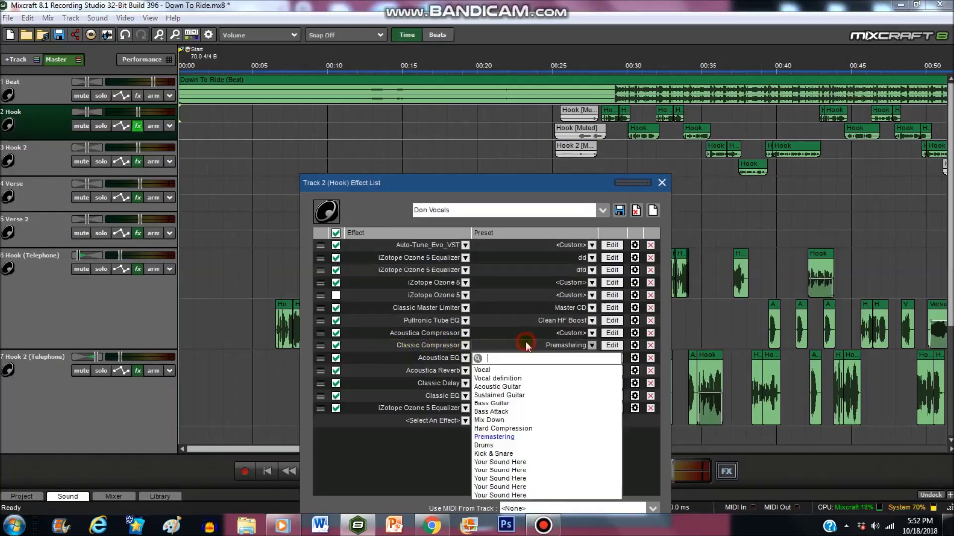
click(555, 343)
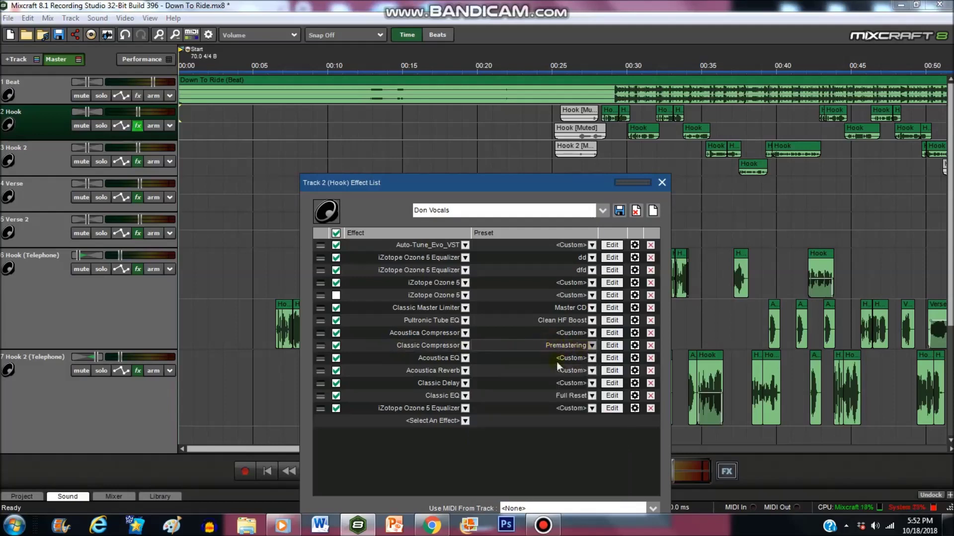
drag(434, 179, 423, 99)
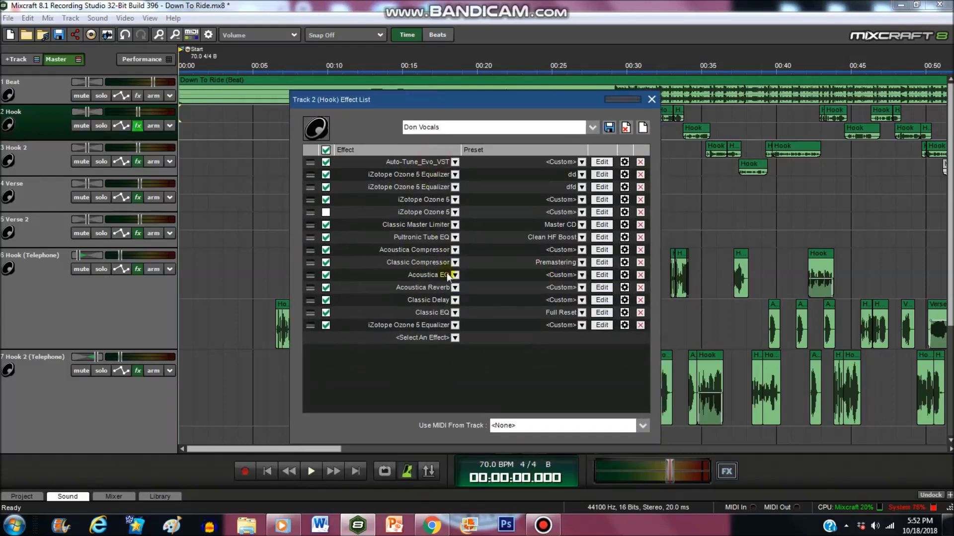
Step: Review the Hook track's Acoustica EQ among the available effects, examine its band levels and output gain, and close the plug-in
click(452, 276)
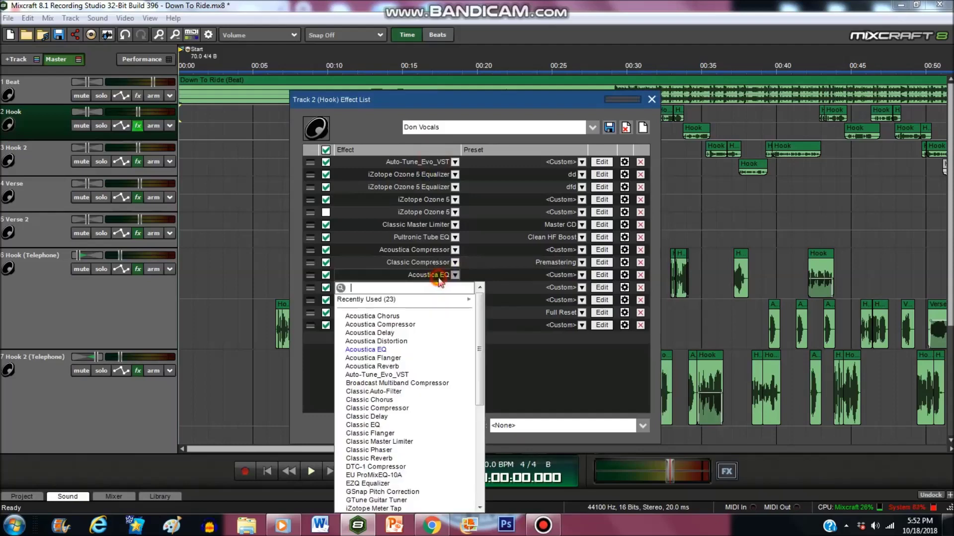
click(599, 276)
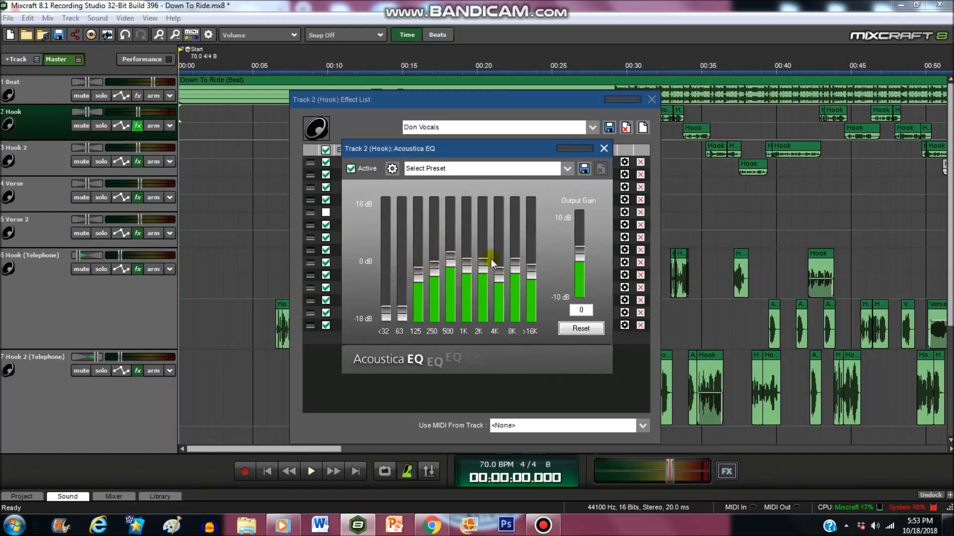
click(603, 148)
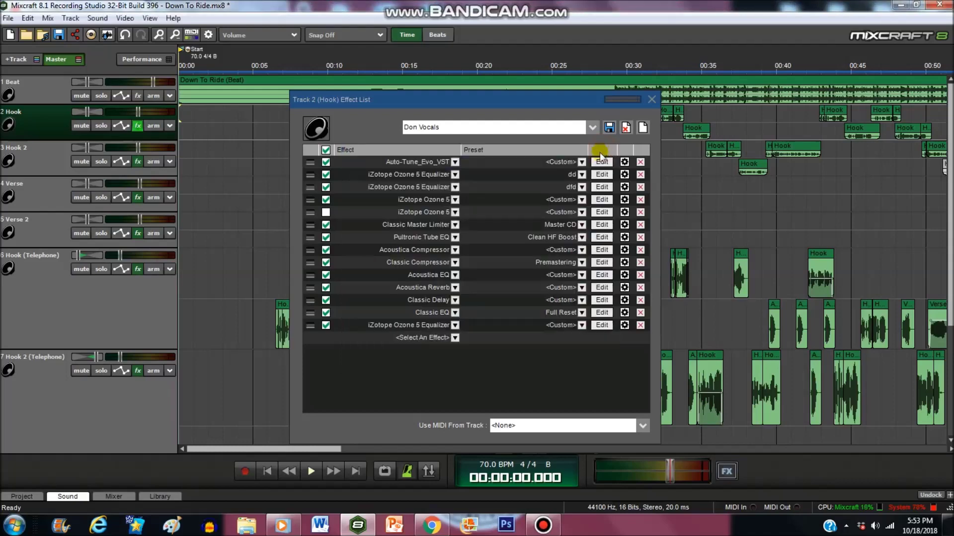
Step: Examine the Hook track's Acoustica Reverb settings, especially the reverberation and high-frequency damping amounts, and close the plug-in
click(407, 290)
click(414, 289)
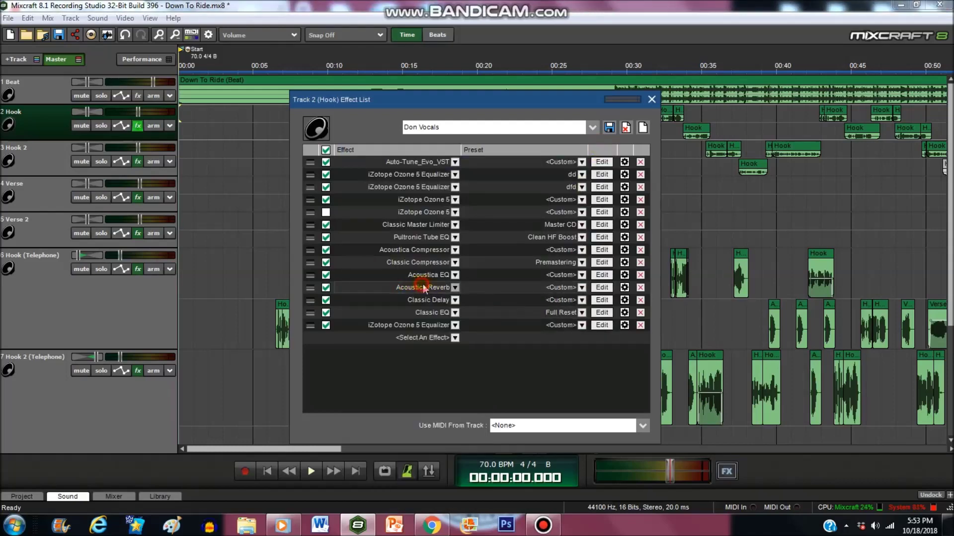
click(595, 288)
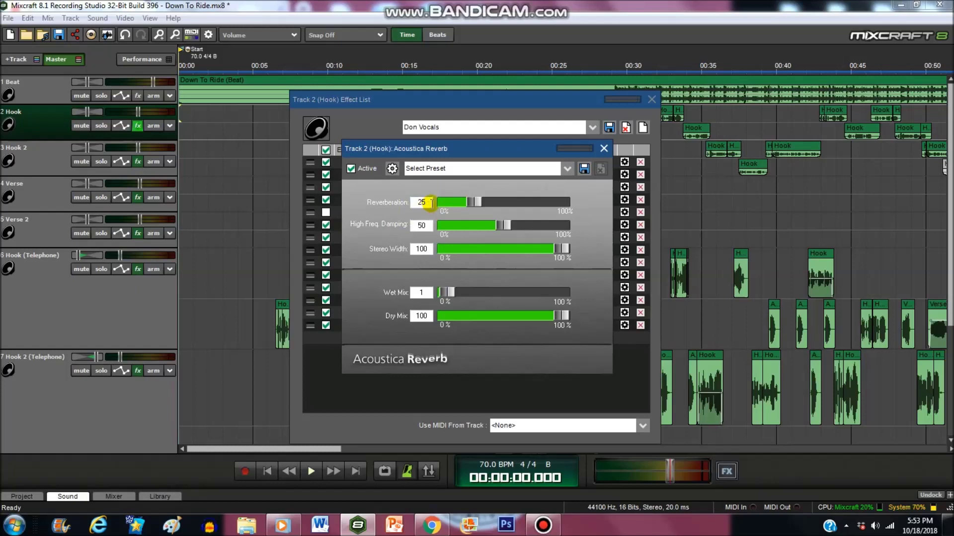
drag(430, 202, 392, 219)
click(418, 225)
double_click(419, 203)
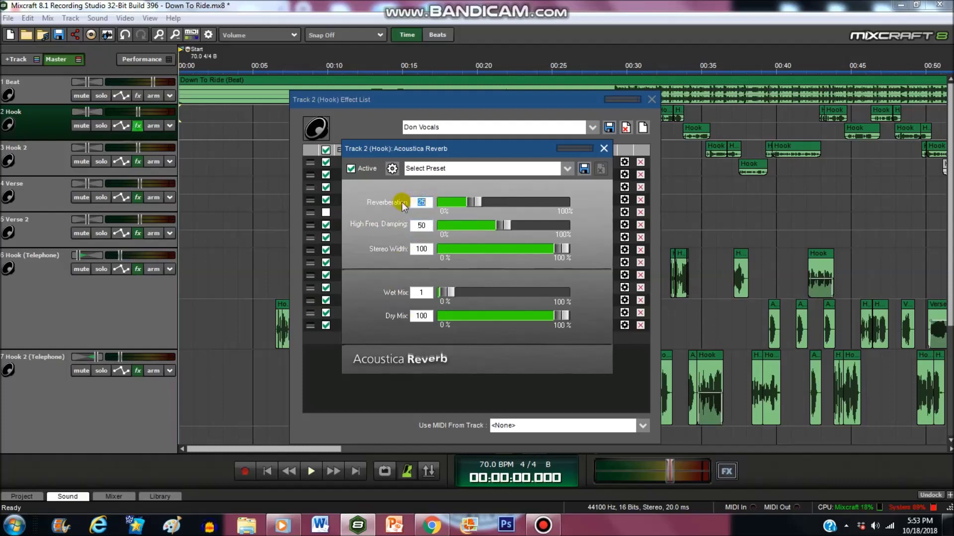
double_click(418, 202)
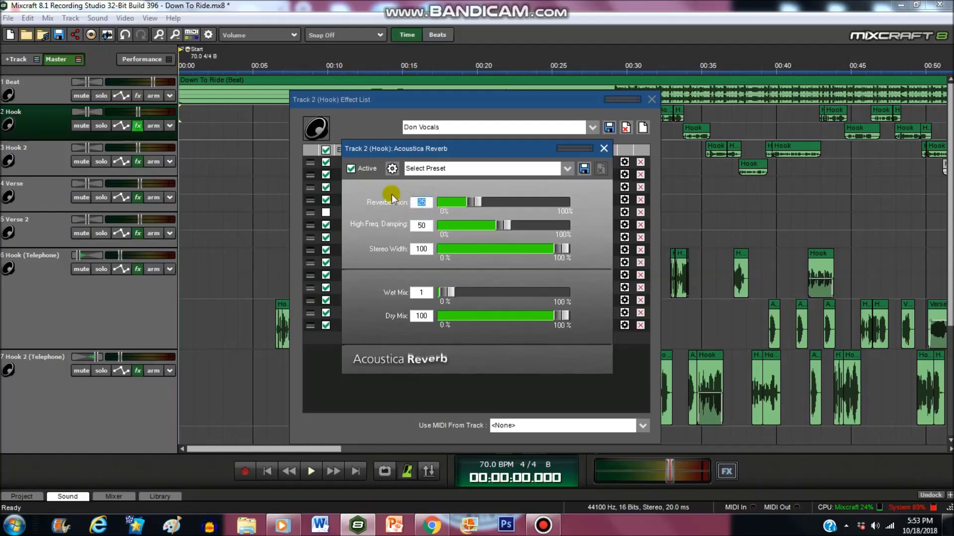
click(603, 148)
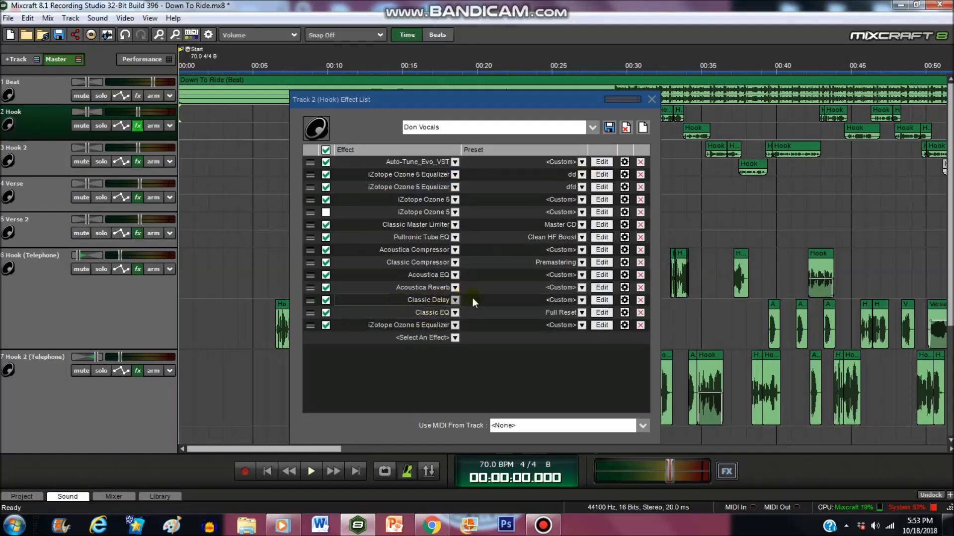
Step: Examine the Hook track's Classic Delay settings, checking the delay time and output mix values, and close the plug-in
click(601, 300)
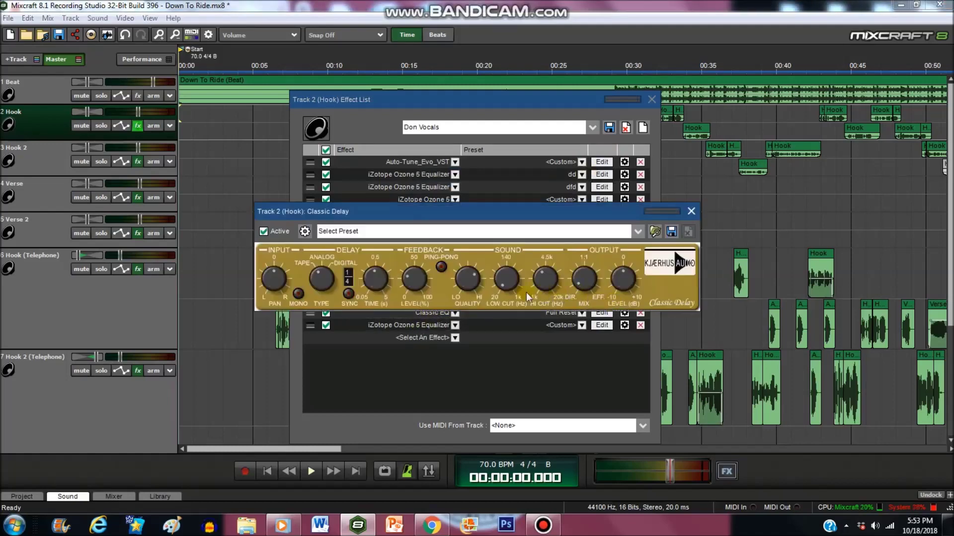
click(101, 125)
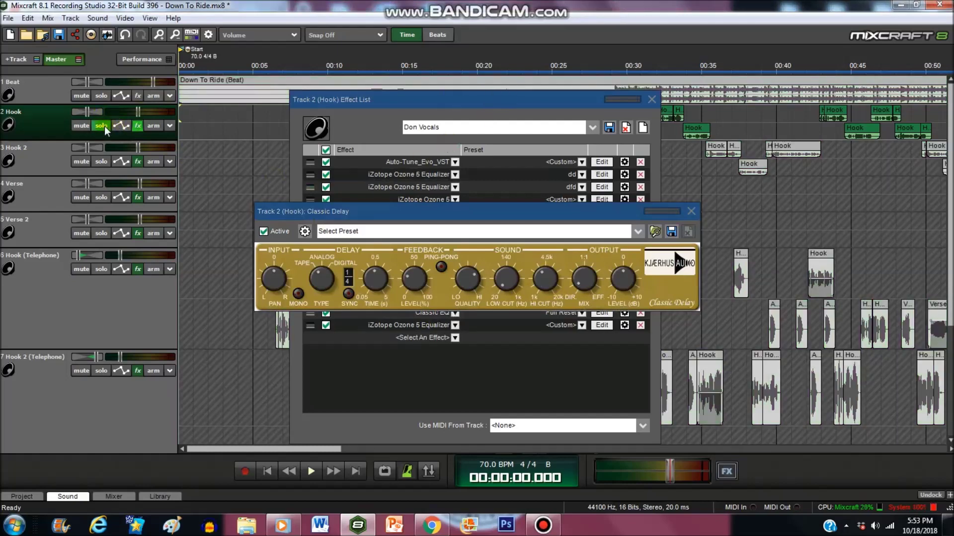
click(103, 127)
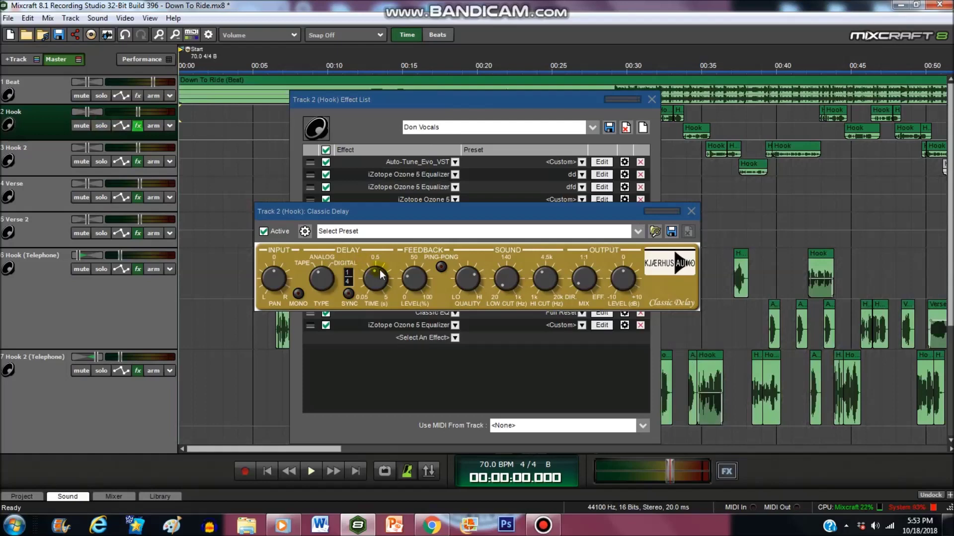
drag(380, 270, 375, 280)
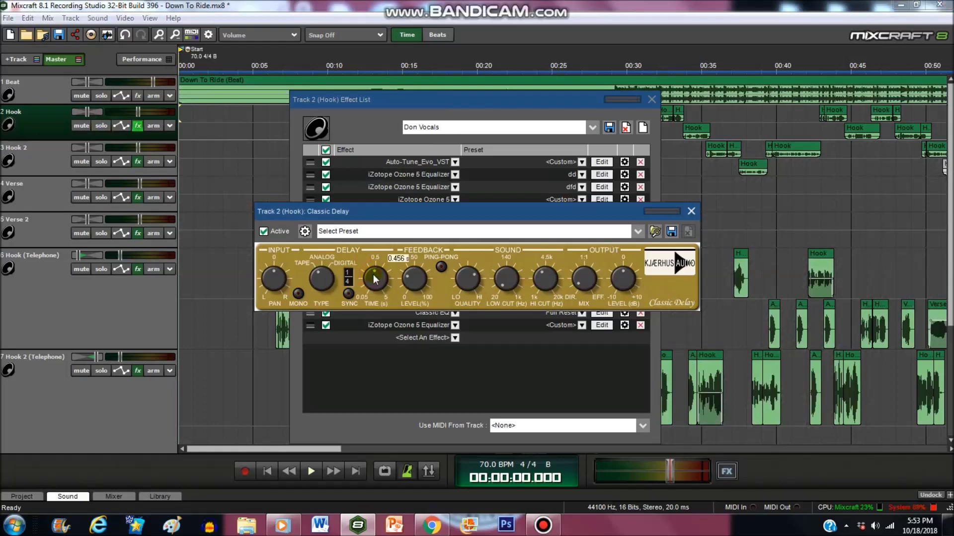
drag(375, 279, 375, 279)
drag(584, 282, 585, 283)
mouse_move(584, 280)
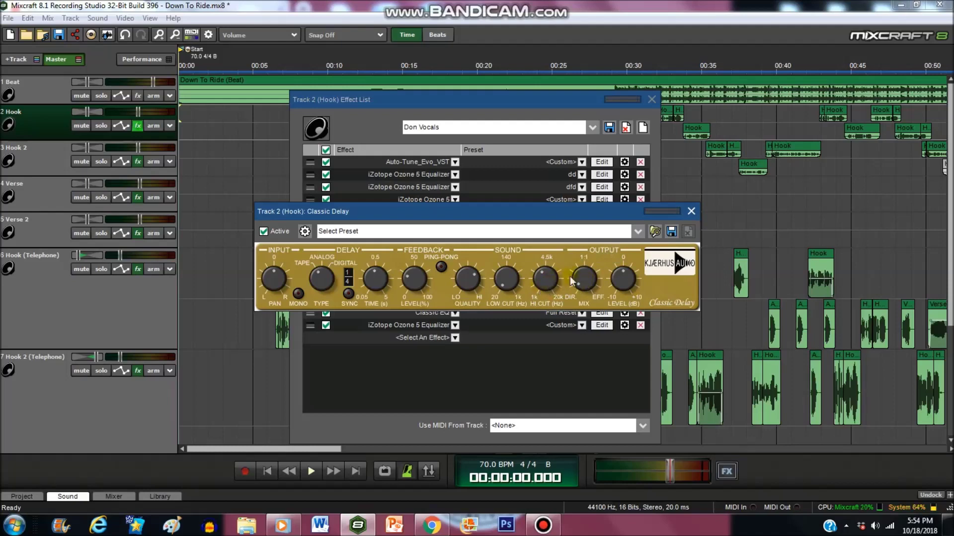
click(690, 211)
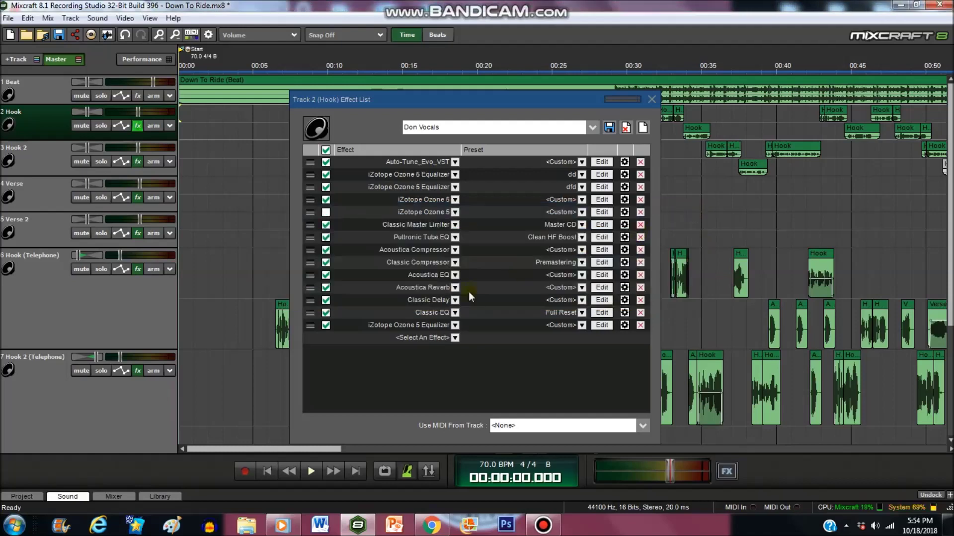
Step: Review the Hook track's Classic EQ and its preset choices, keeping the Full Reset preset
click(395, 316)
click(403, 312)
click(546, 312)
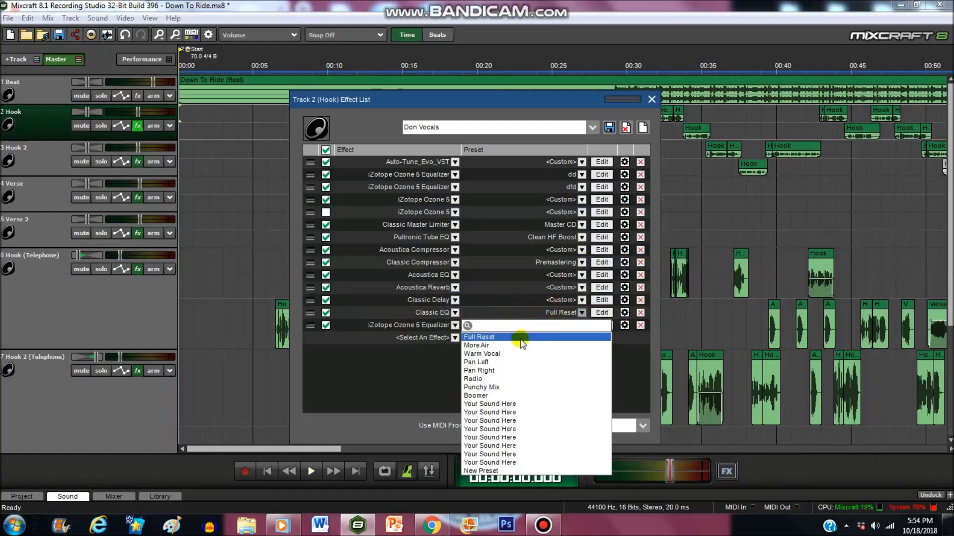
click(544, 313)
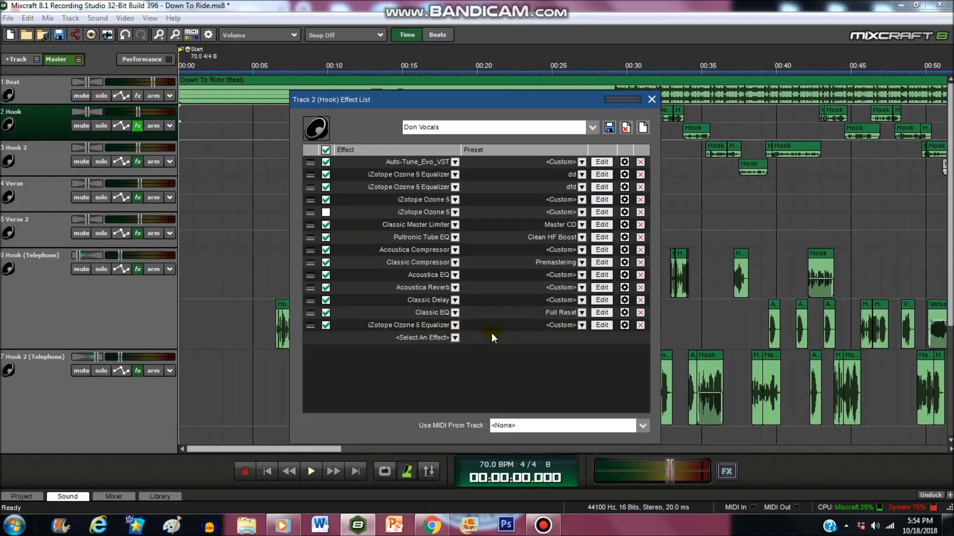
Step: Examine the Hook track's last iZotope Ozone 5 Equalizer curve and its preset list, and close the plug-in and the effect list
click(388, 327)
click(387, 325)
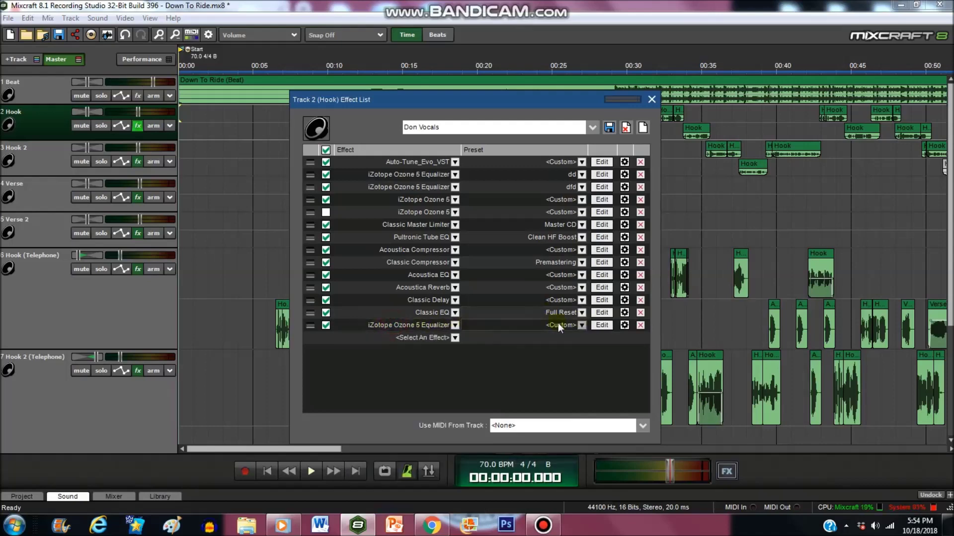
click(601, 325)
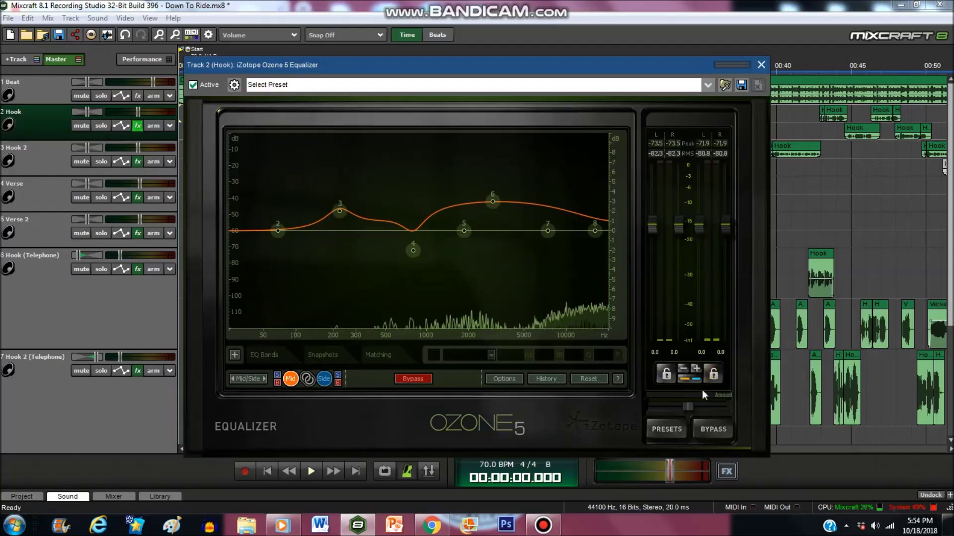
click(667, 428)
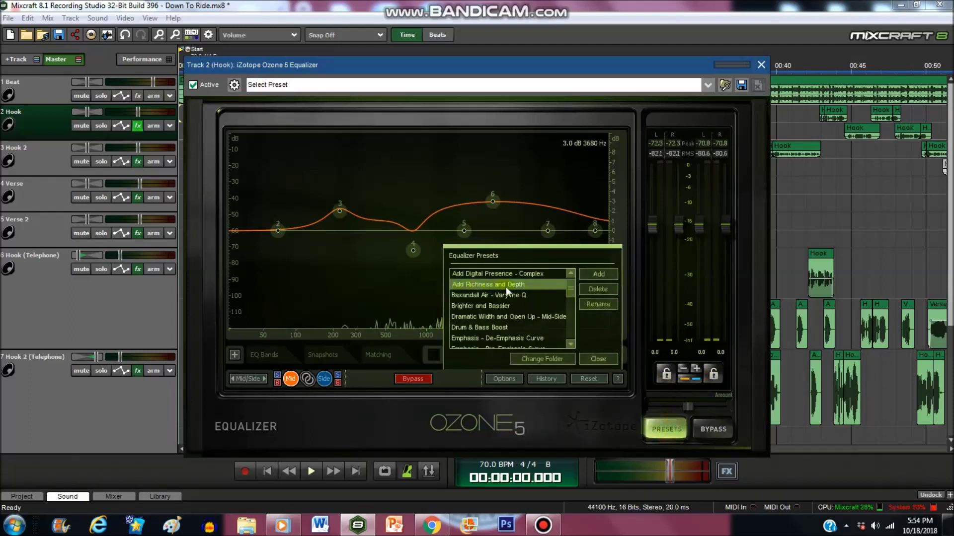
click(598, 359)
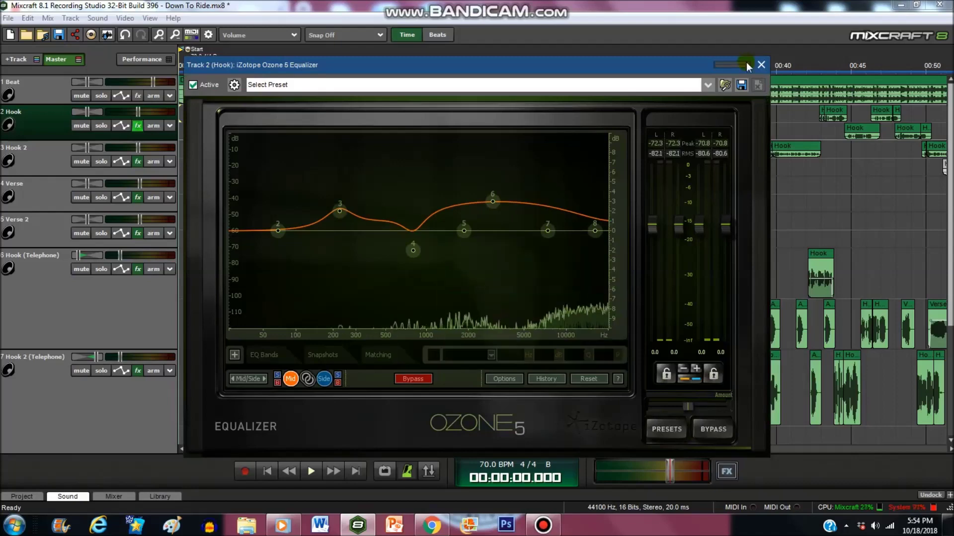
click(760, 64)
click(651, 99)
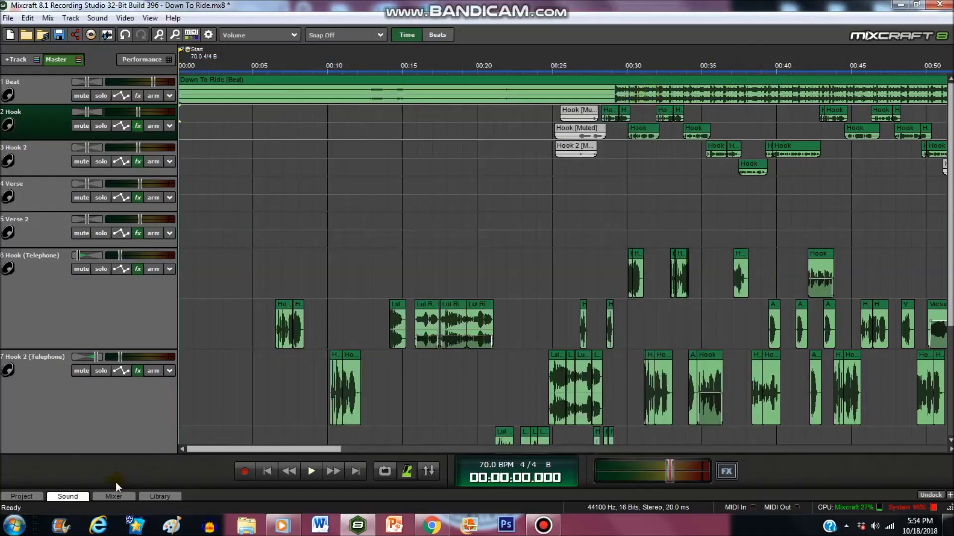
Step: Show the mixer and check the Hook channel's effect chain and its Hi, Mid and Lo EQ amounts
click(119, 494)
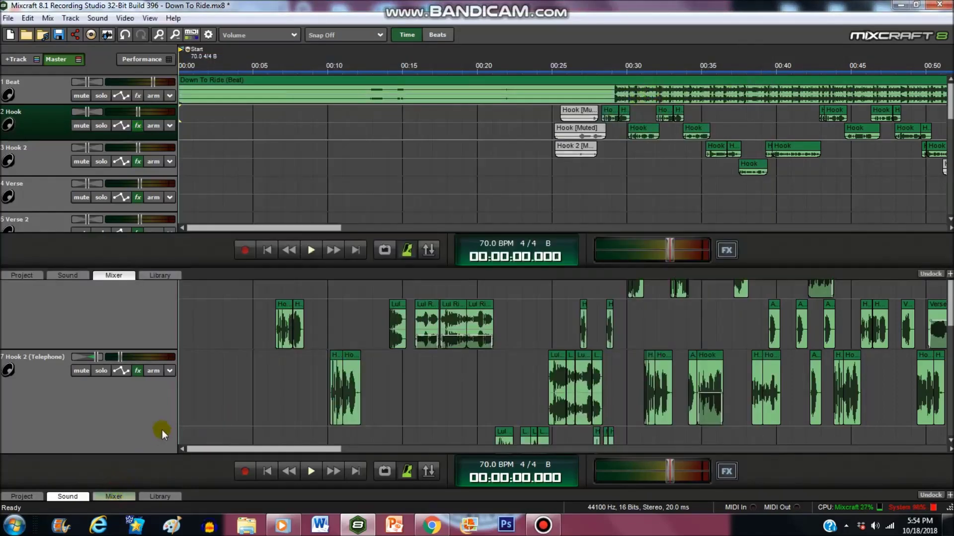
scroll(227, 371, up, 2)
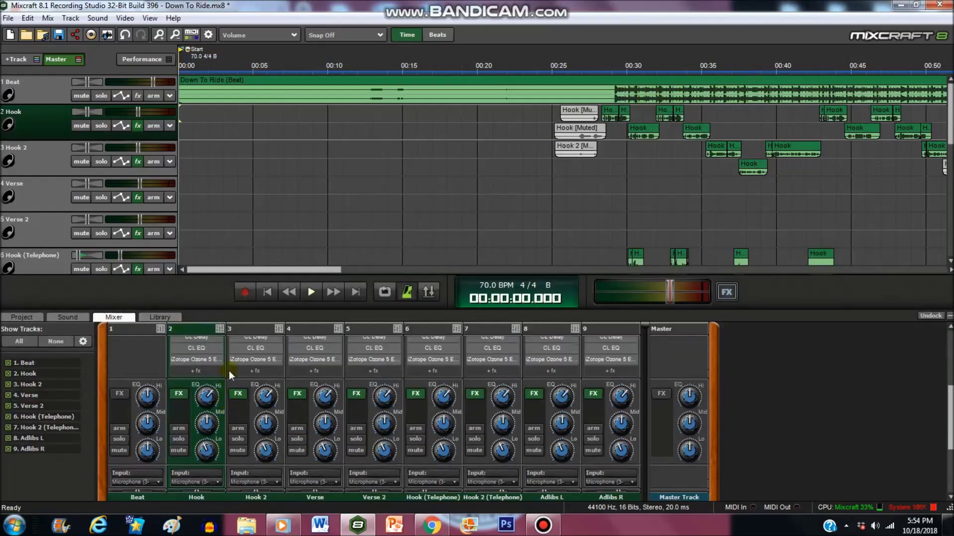
scroll(139, 346, up, 5)
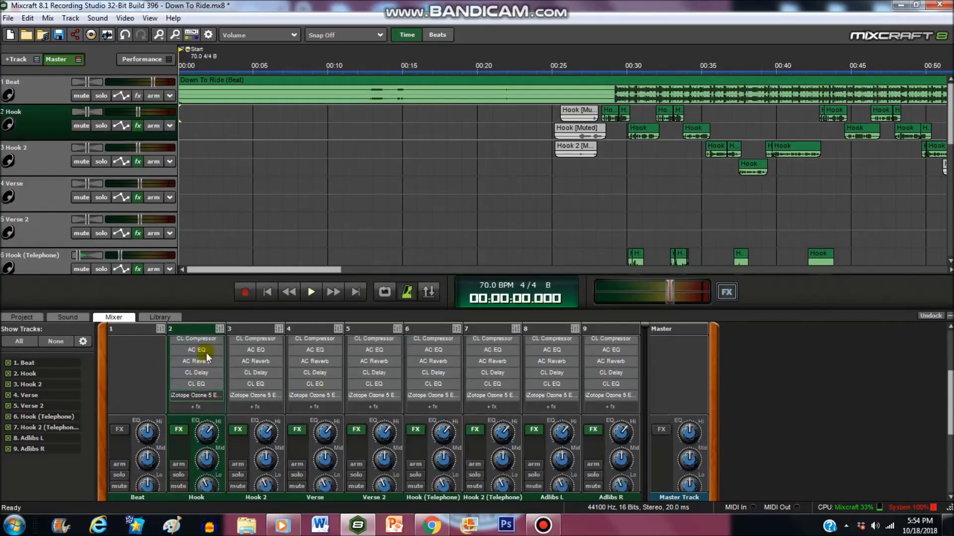
scroll(216, 378, down, 3)
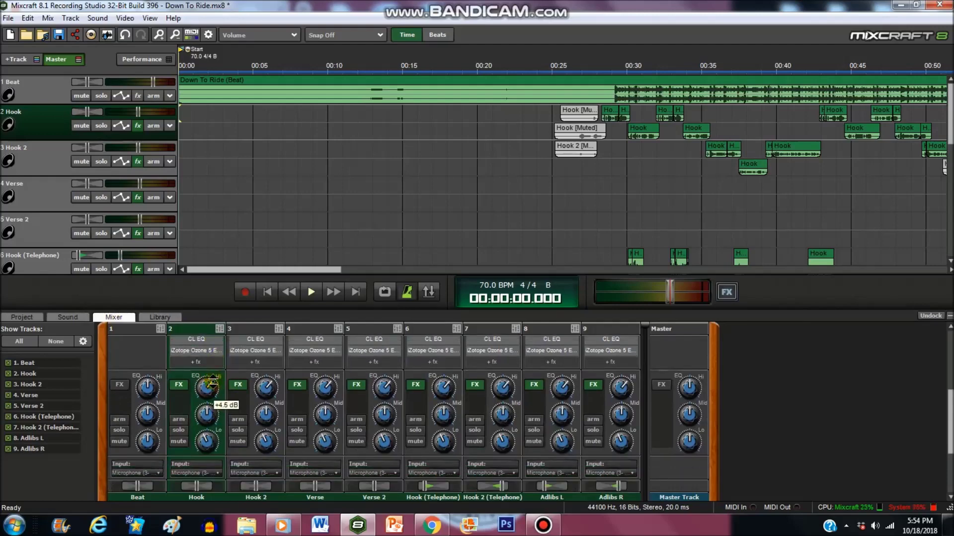
mouse_move(203, 413)
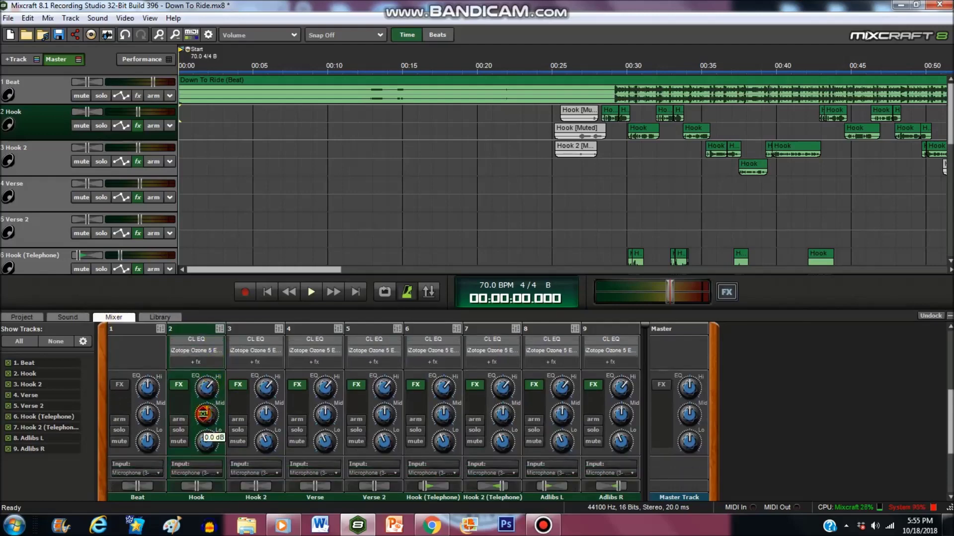
mouse_move(207, 440)
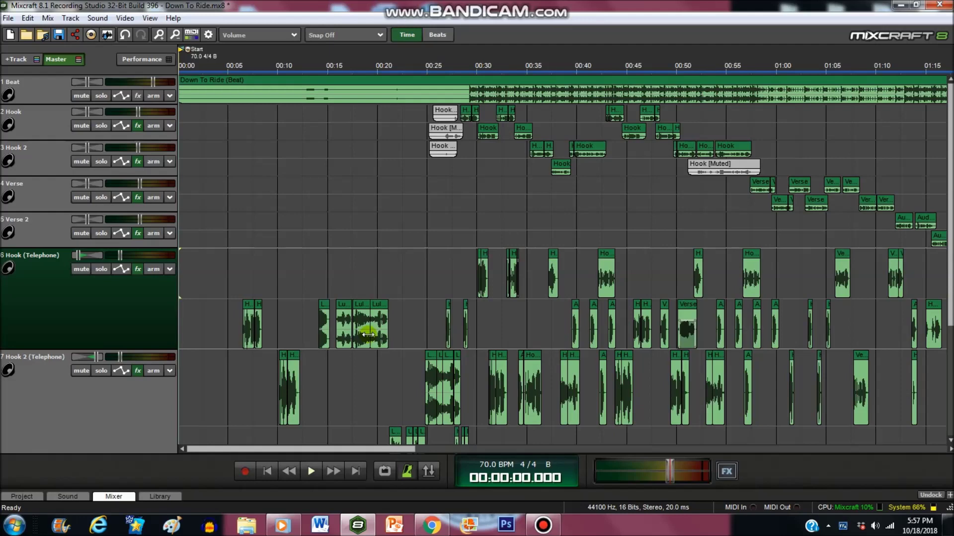
Step: Solo the Hook (Telephone) track and place the playhead at about 6 seconds, just before its first Hook 2 clip
scroll(303, 338, up, 3)
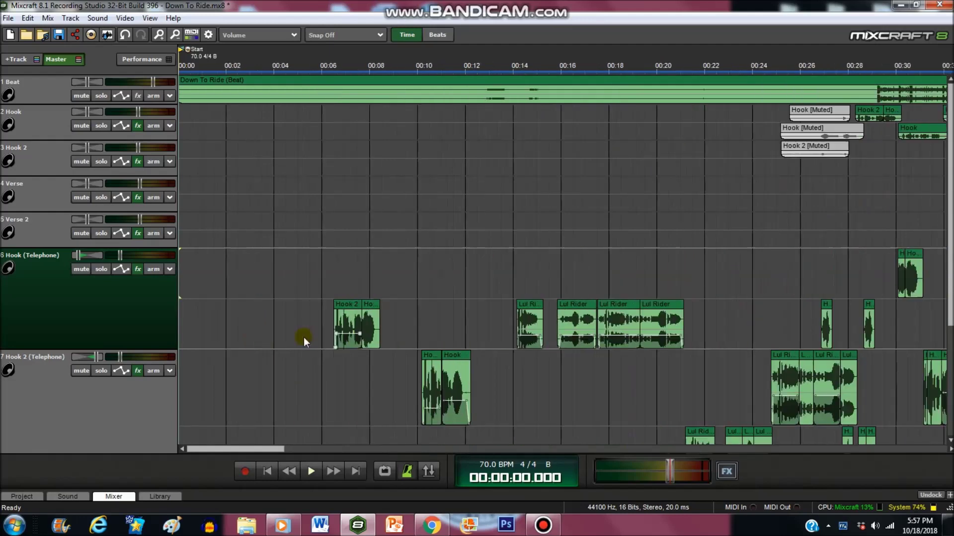
click(102, 269)
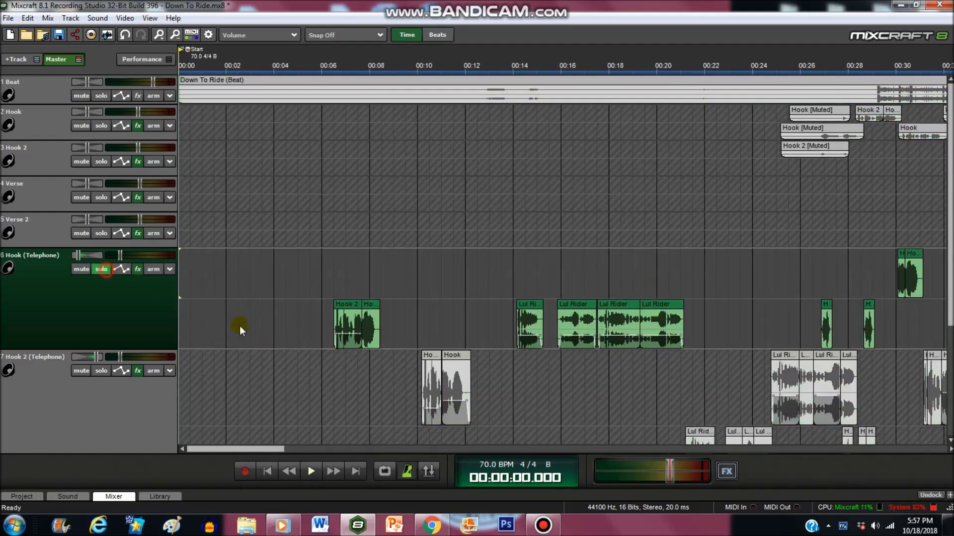
click(334, 353)
scroll(526, 371, up, 4)
click(511, 358)
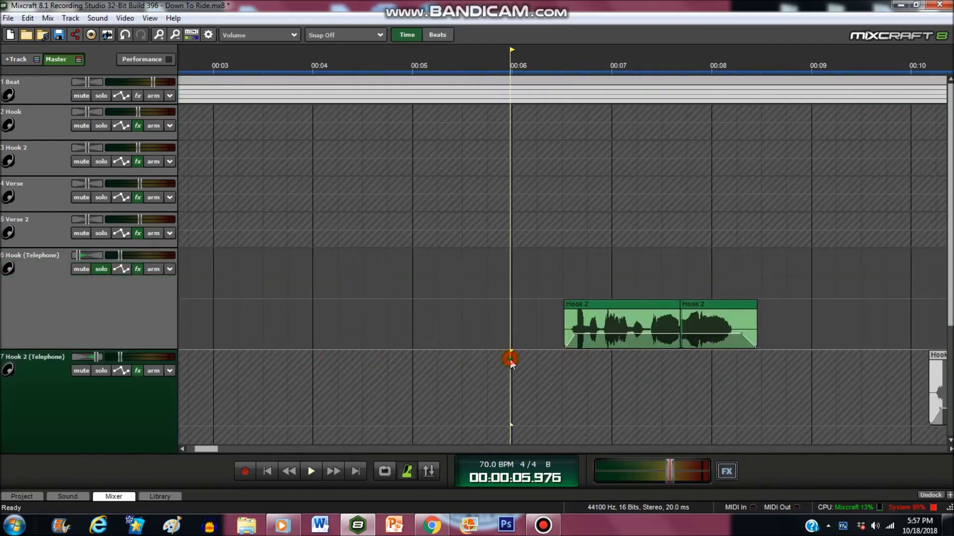
scroll(321, 412, down, 4)
Step: Review the Hook (Telephone) track's effect list and the Acoustica EQ preset choices, keeping the Lo Fi preset, and close the list
click(138, 270)
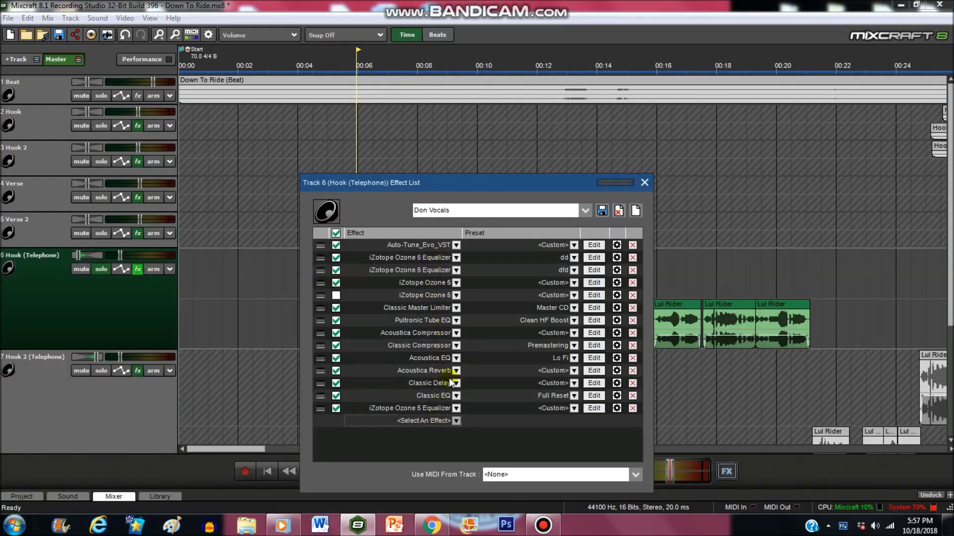
click(519, 359)
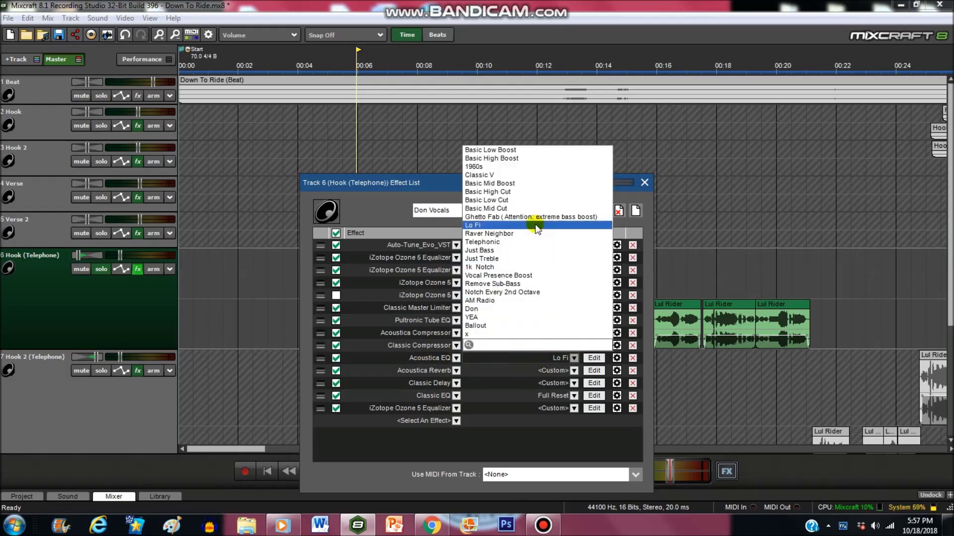
click(552, 360)
click(644, 183)
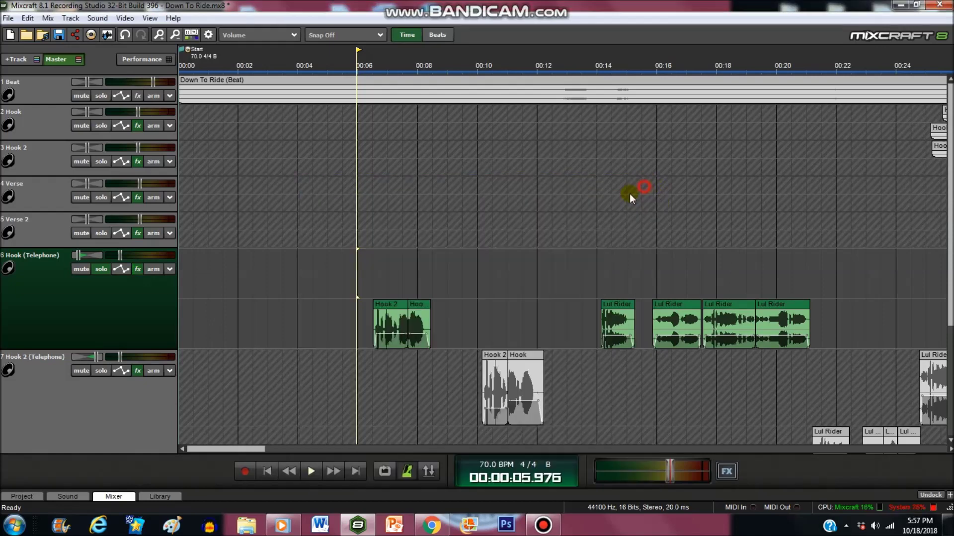
Step: Listen to the soloed Hook (Telephone) track's first Hook 2 clips from about 6.4 seconds, stopping playback after they end
click(371, 371)
scroll(369, 372, up, 2)
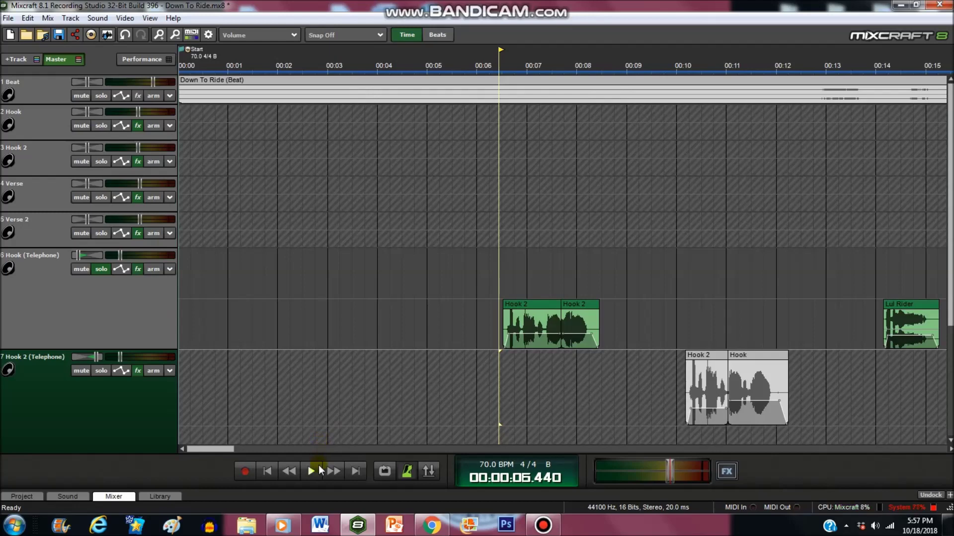
click(317, 469)
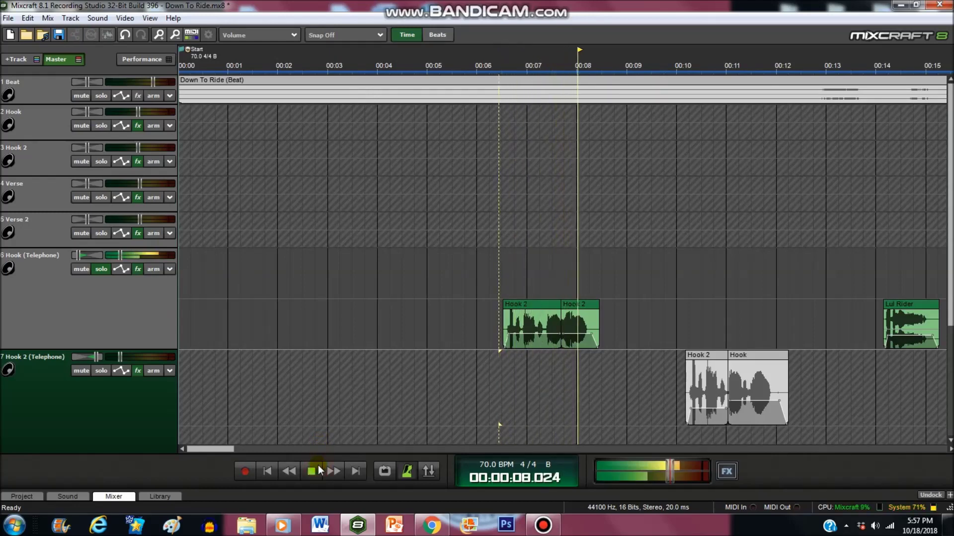
click(317, 470)
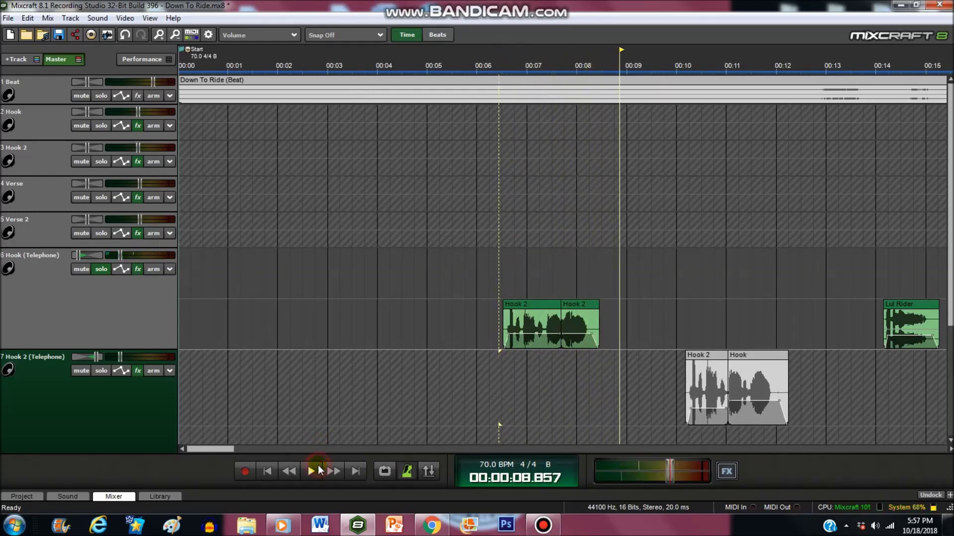
Step: Compare the first Hook 2 clips on Hook (Telephone) with its Acoustica EQ bypassed, and re-enable that EQ after listening
click(138, 269)
click(337, 359)
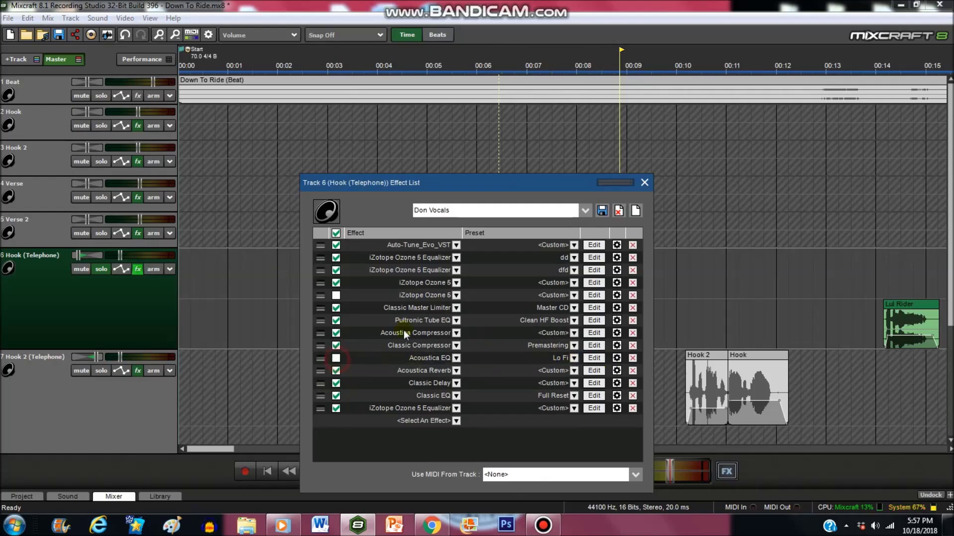
click(500, 152)
click(438, 159)
drag(614, 183, 173, 397)
click(507, 379)
click(312, 472)
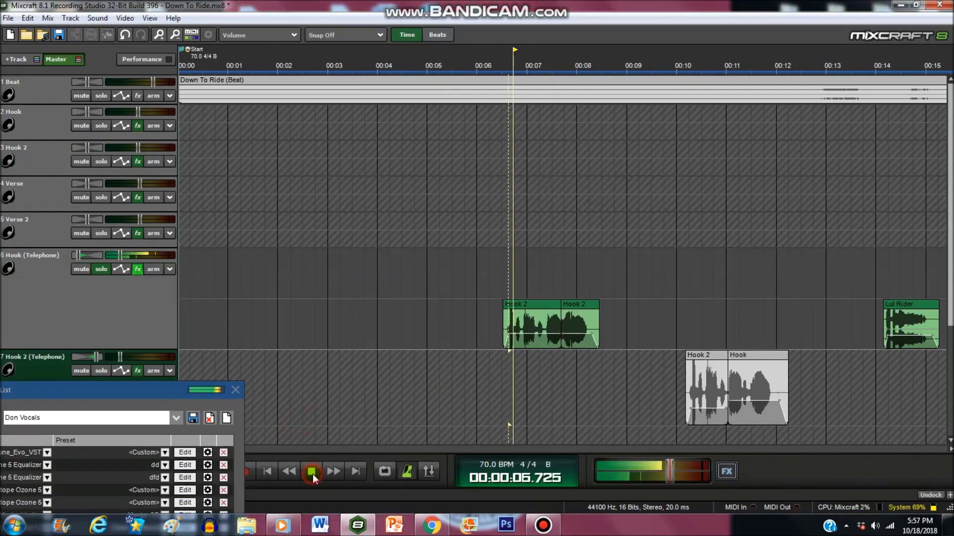
click(312, 472)
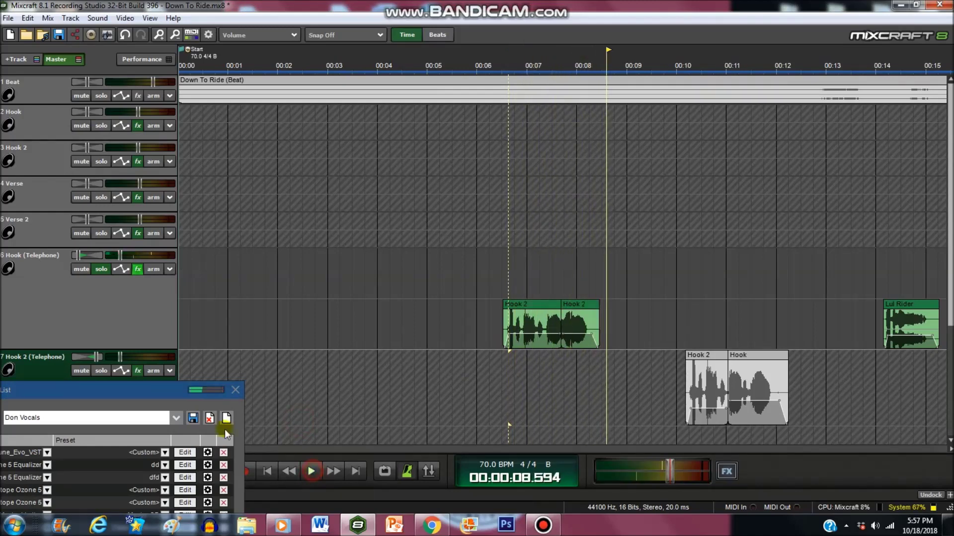
drag(177, 394, 578, 234)
click(328, 404)
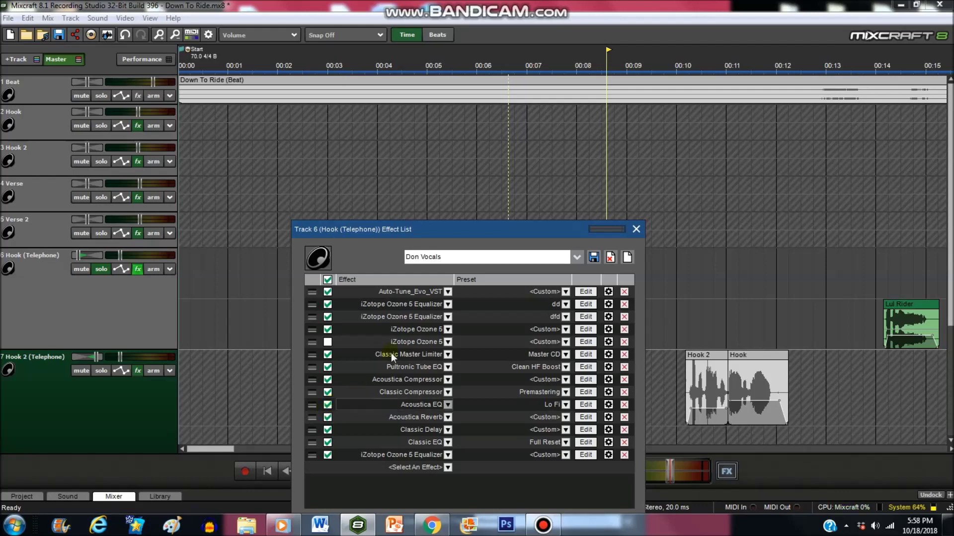
Step: Unsolo the Hook (Telephone) track, close its effect list and return the playhead to the start of the song
click(376, 168)
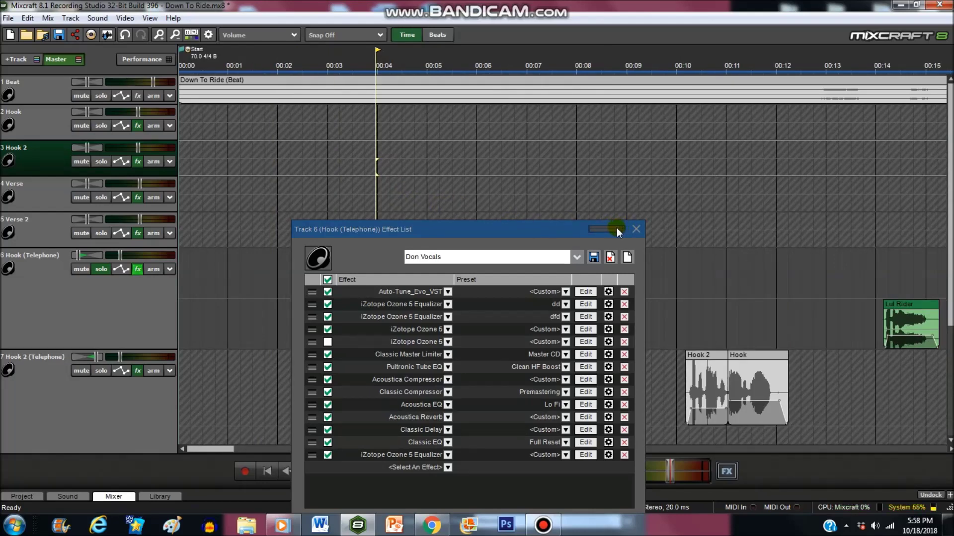
click(105, 270)
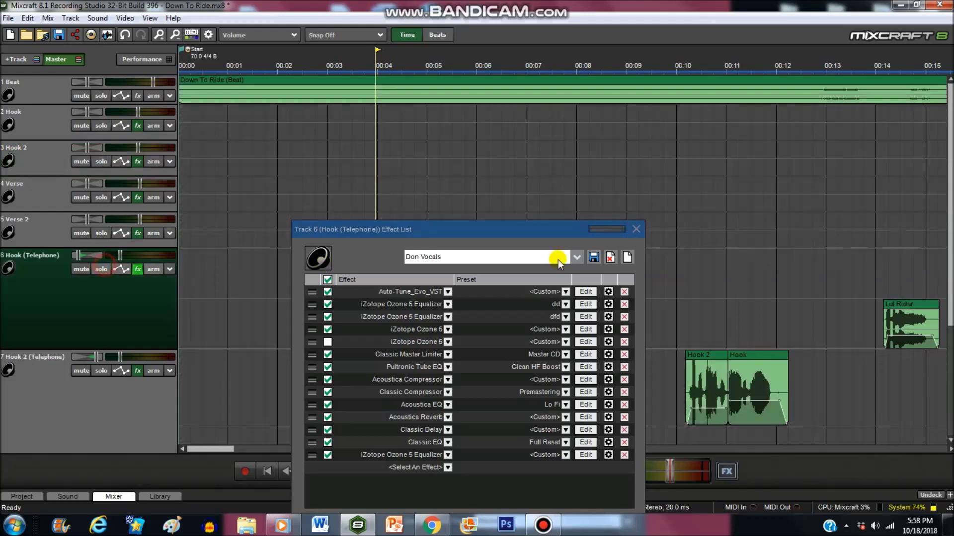
click(636, 230)
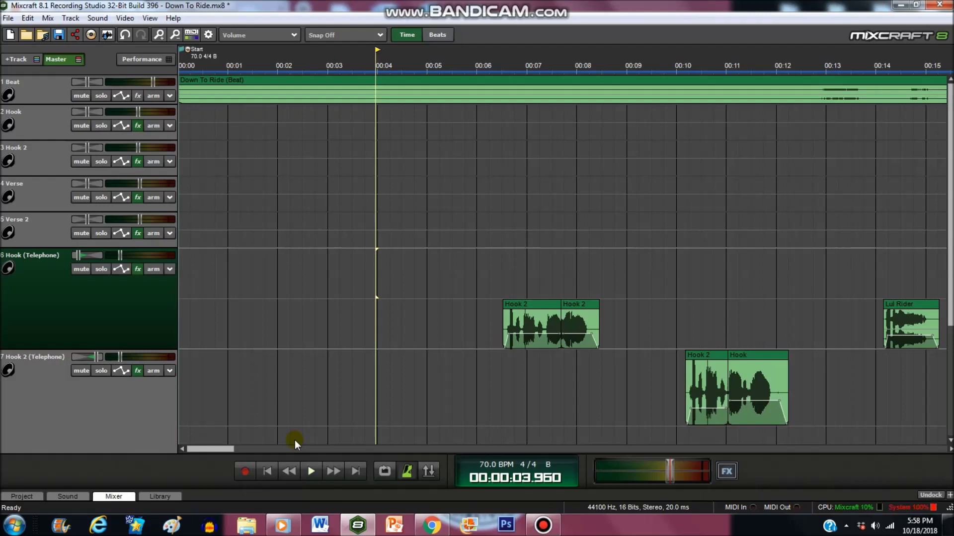
click(289, 471)
scroll(354, 367, down, 3)
scroll(355, 371, down, 2)
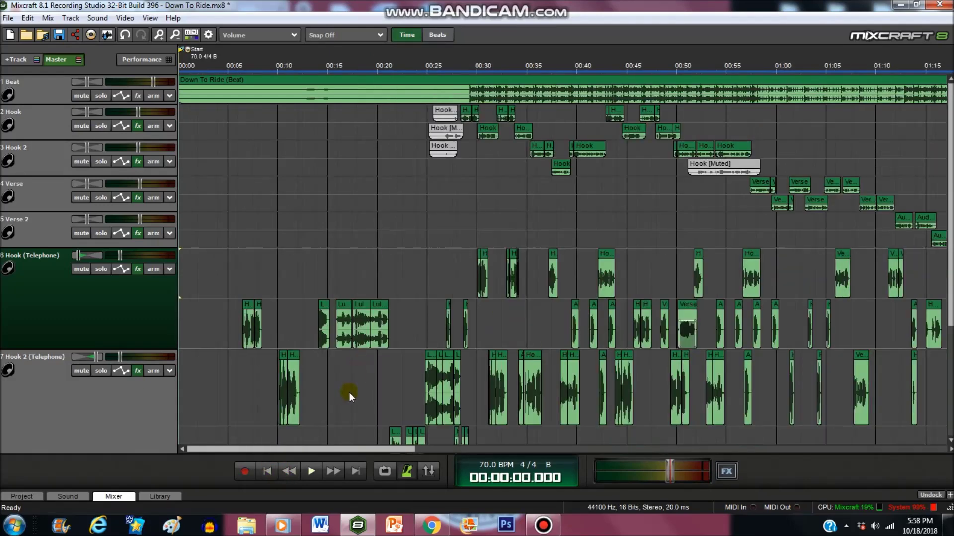
scroll(342, 397, up, 4)
scroll(291, 418, down, 4)
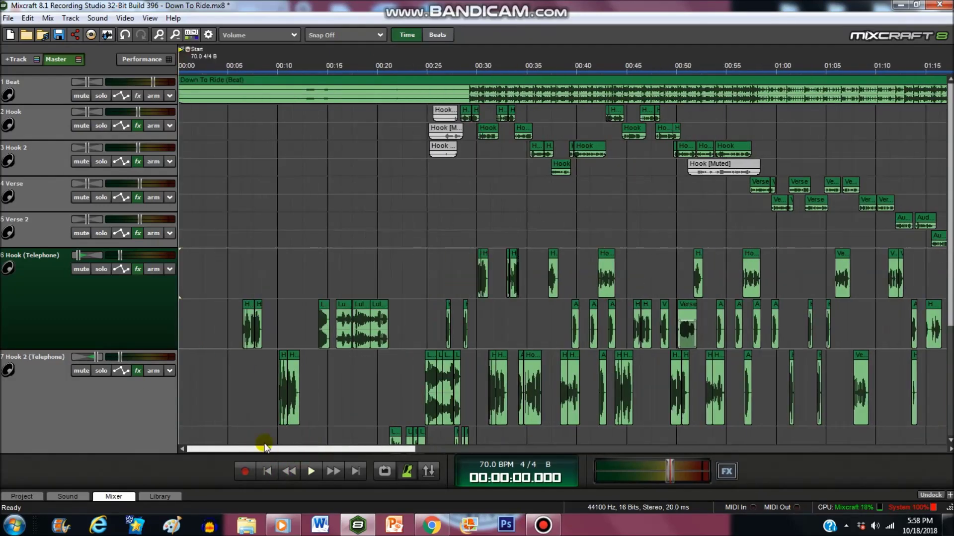
scroll(275, 418, up, 4)
drag(253, 450, 245, 450)
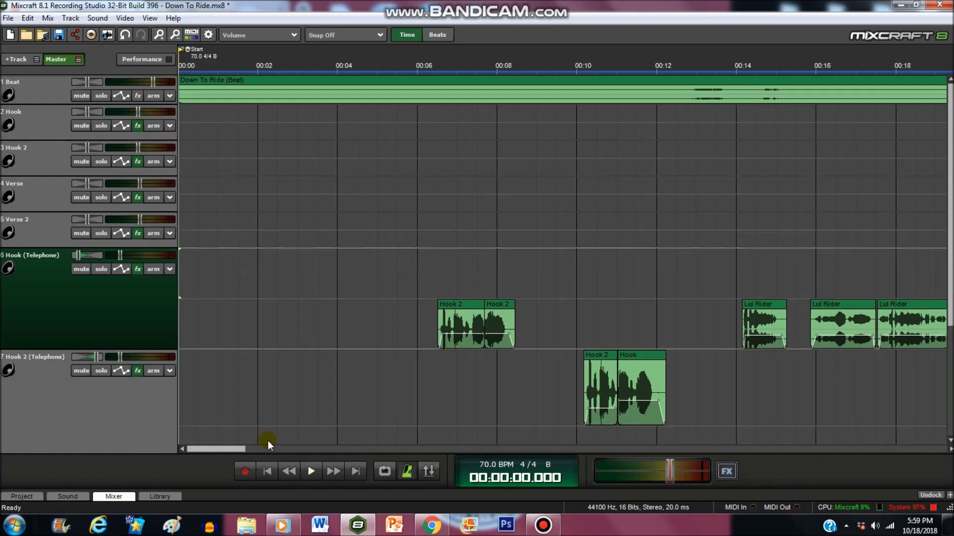
scroll(248, 405, down, 3)
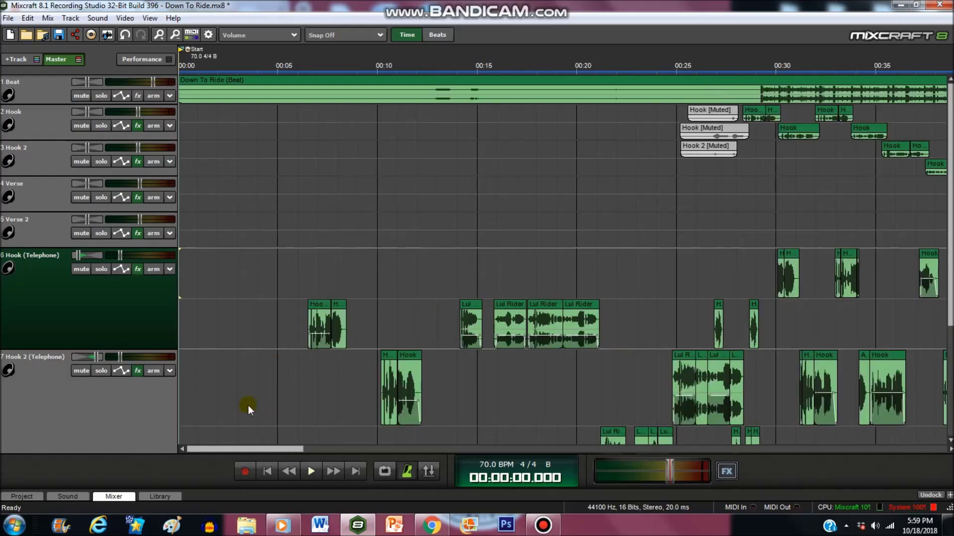
drag(233, 449, 204, 451)
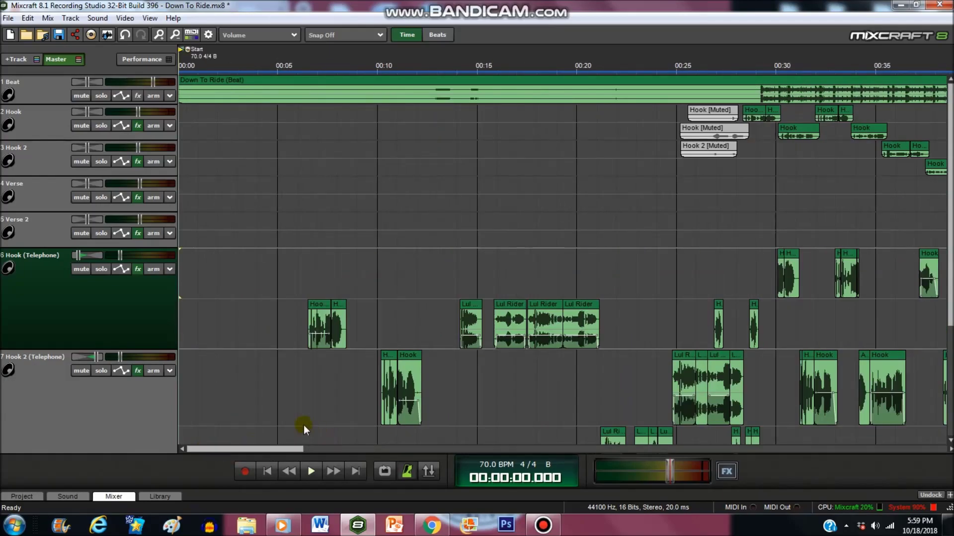